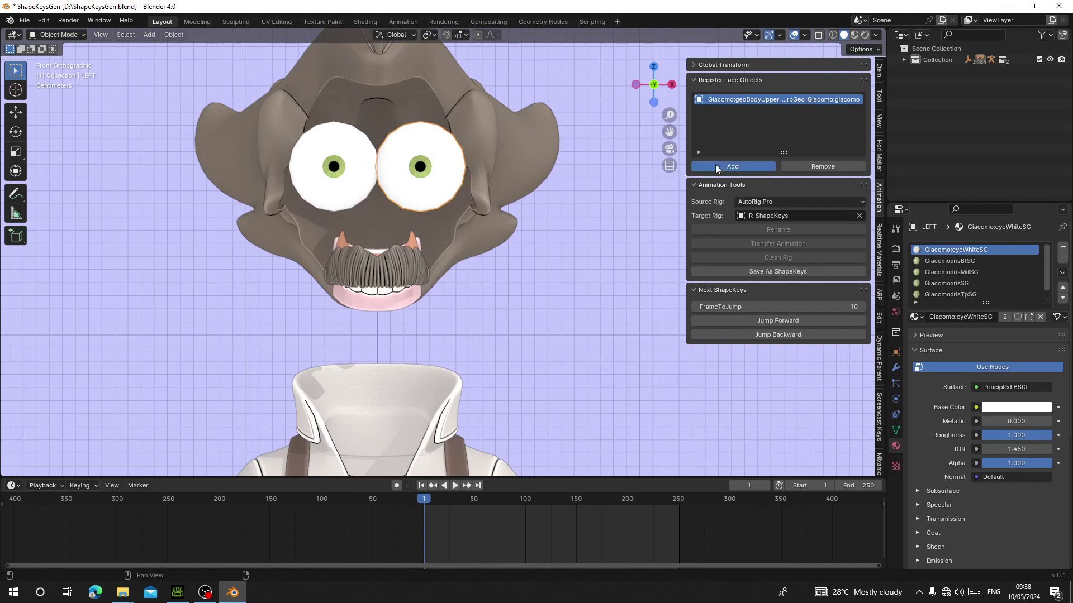
Step: Register the character's right eye and the moustache as face objects
left_click(335, 165)
left_click(761, 168)
middle_click_drag(435, 215, 319, 218)
scroll(330, 212, "up", 2)
middle_click_drag(336, 202, 362, 269, "shift")
left_click(310, 300)
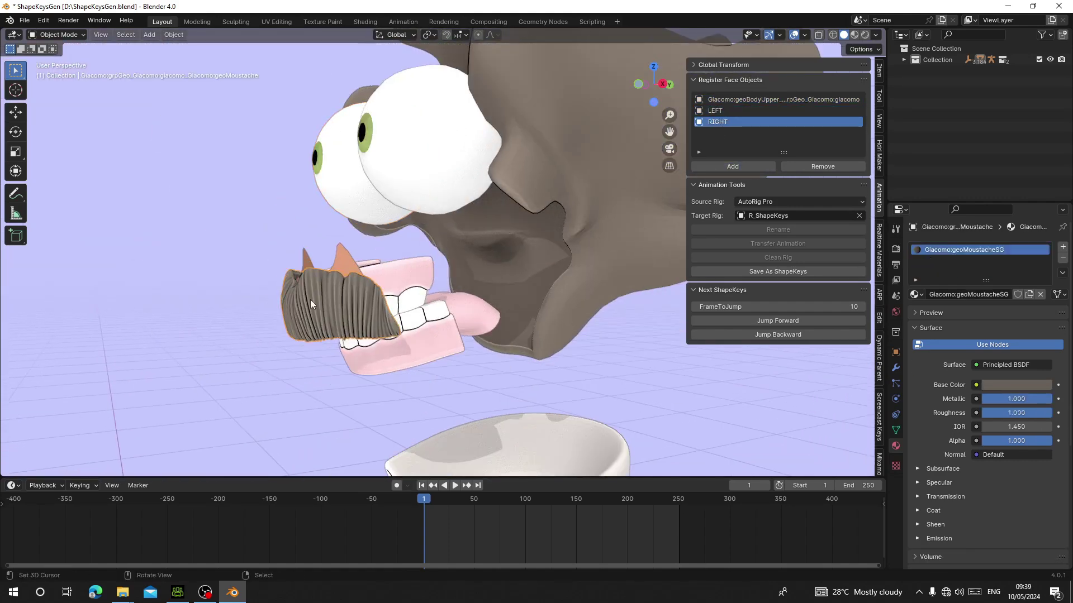
key("g")
left_click(372, 302)
left_click(731, 167)
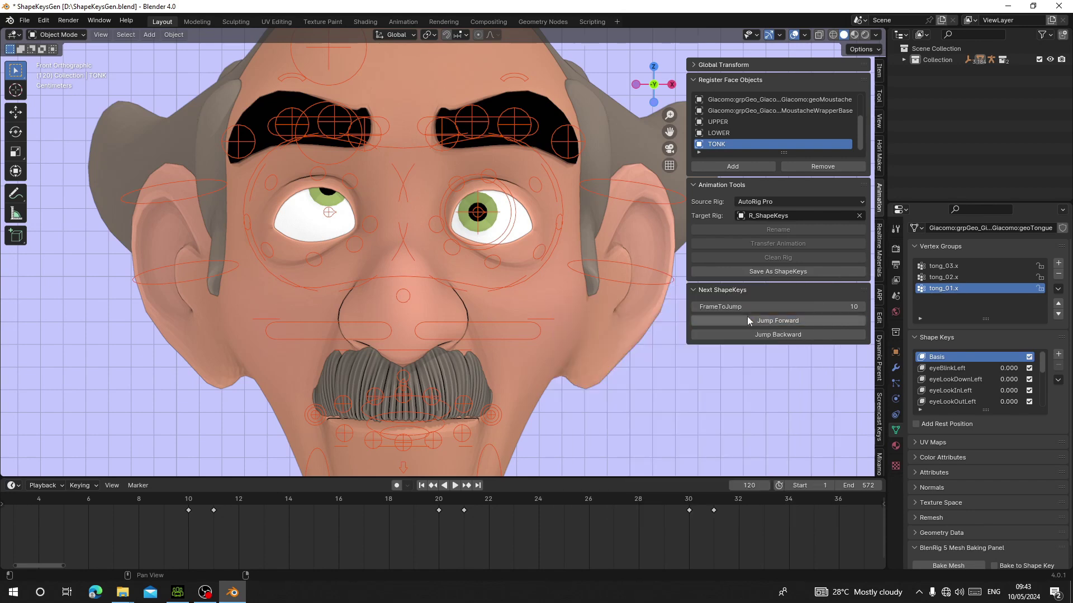
Step: Save the right-eye poses up to eyeWideRight as shape keys, jumping forward between poses
left_click(747, 276)
left_click(587, 469)
left_click(752, 313)
Step: Save the pose at frame 150 as the jawForward shape key and jump forward to frame 160
left_click(759, 268)
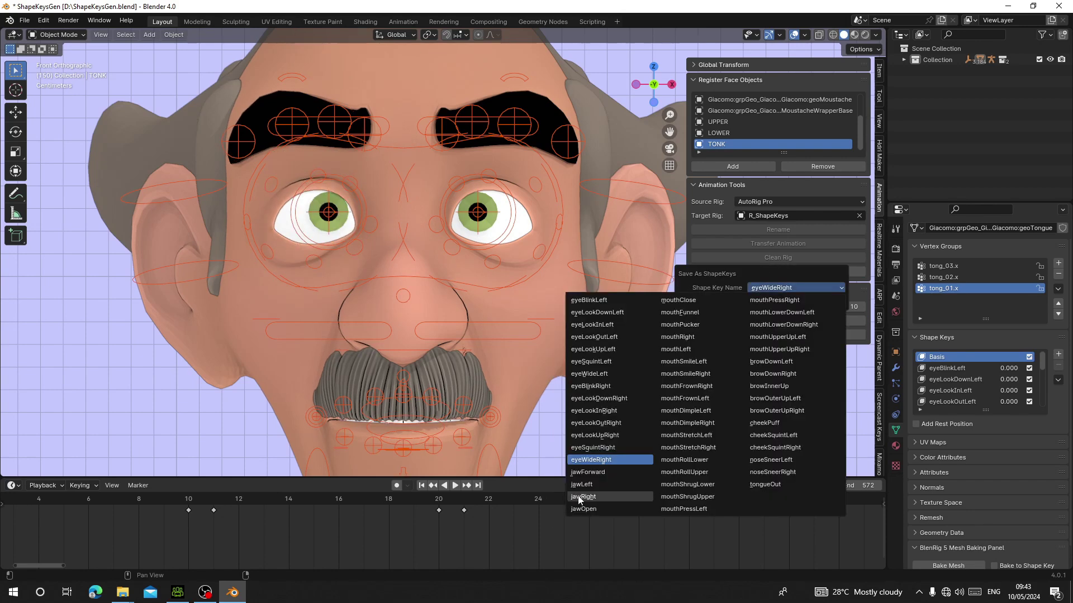
left_click(578, 497)
left_click(764, 305)
left_click(821, 322)
scroll(589, 323, "down", 2)
left_click(777, 321)
Step: Save the two sideways jaw poses as the jawLeft and jawRight shape keys and check them in the shape key list
left_click(778, 272)
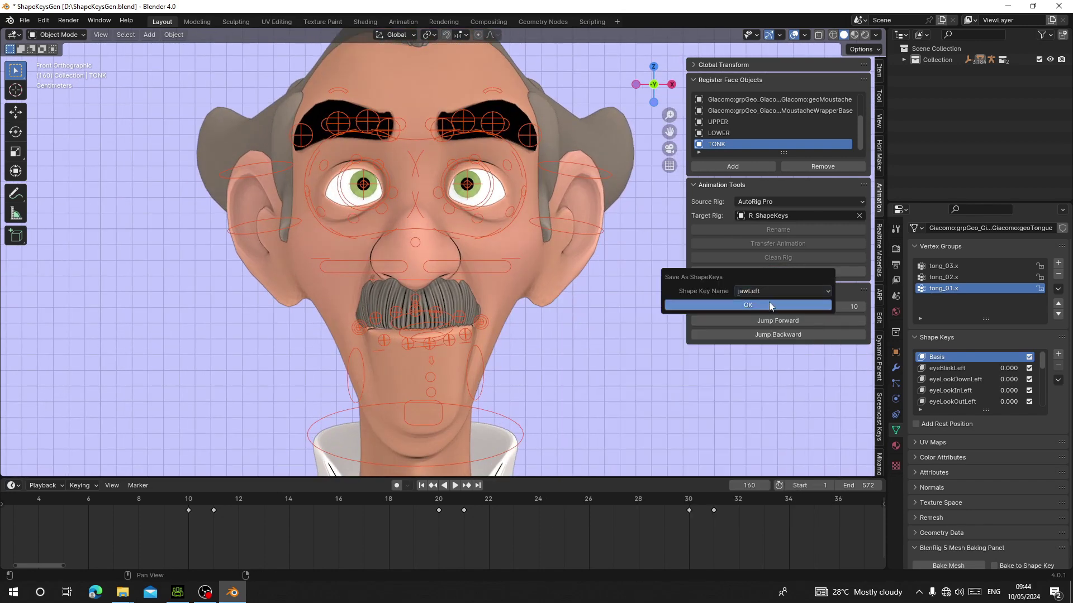
left_click(768, 297)
left_click(696, 406)
left_click(732, 311)
scroll(936, 402, "down", 13)
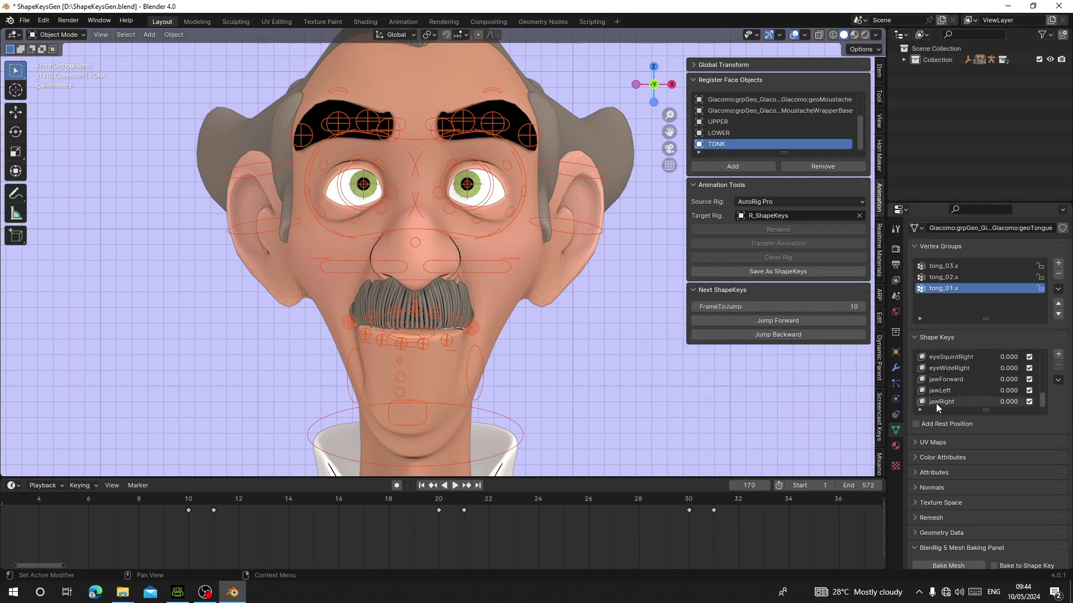
Step: Jump forward to frame 180 and save the open-mouth pose as the jawOpen shape key
left_click(782, 271)
left_click(793, 290)
left_click(758, 320)
left_click(742, 274)
left_click(744, 294)
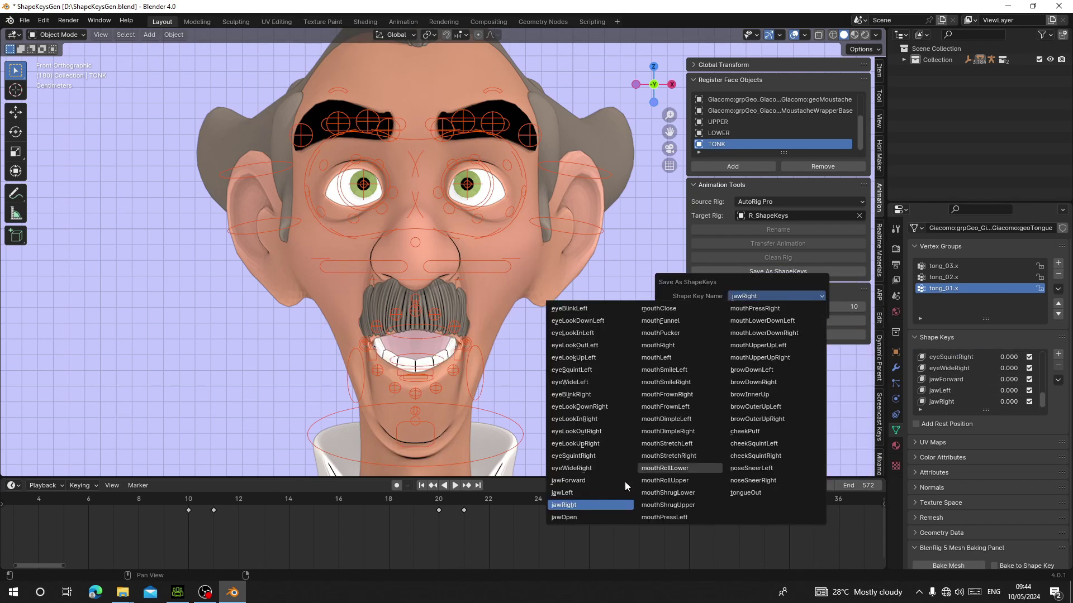
left_click(606, 514)
left_click(741, 310)
Step: Jump forward to the pose after jawOpen and open the shape key name choices for saving it
left_click(749, 320)
left_click(755, 274)
left_click(756, 296)
left_click(757, 298)
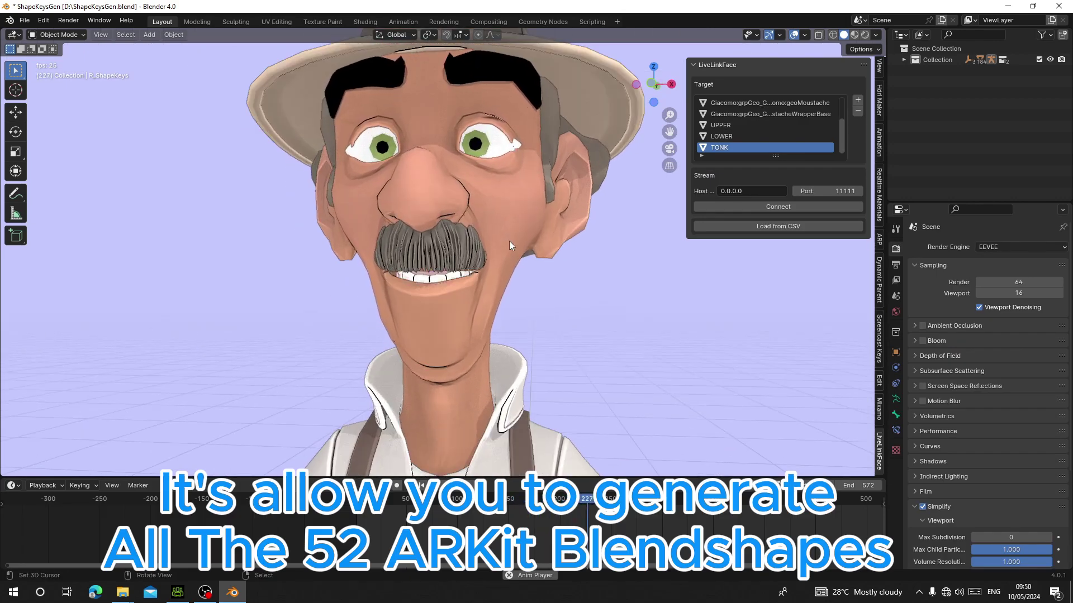
Step: Stop the facial animation playback
key("space")
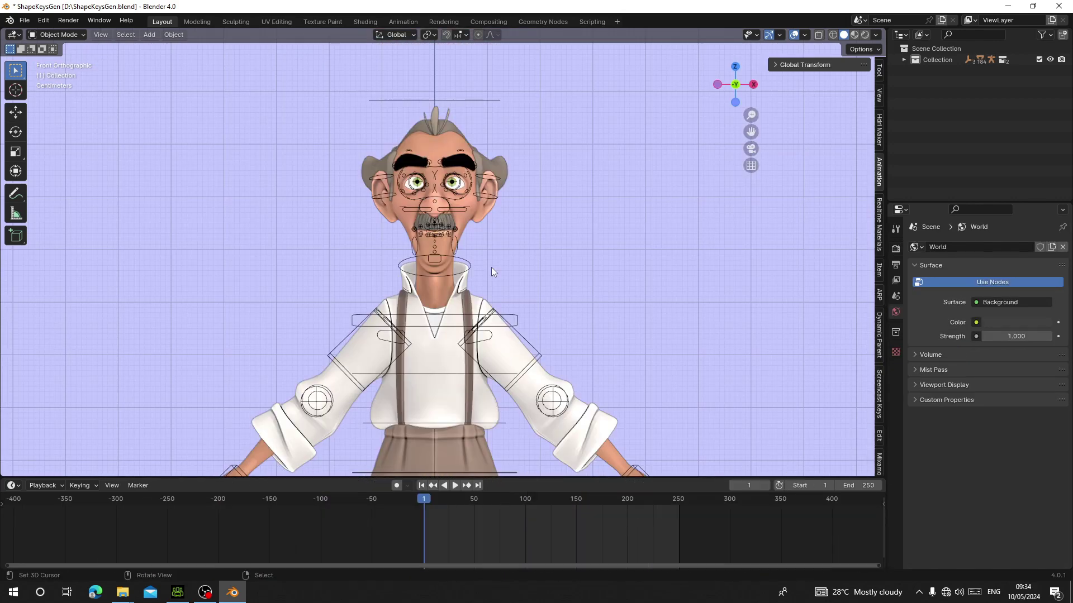
Step: Try moving the eye target control to test the rig's gaze, and cancel the move
middle_click_drag(491, 267, 464, 287)
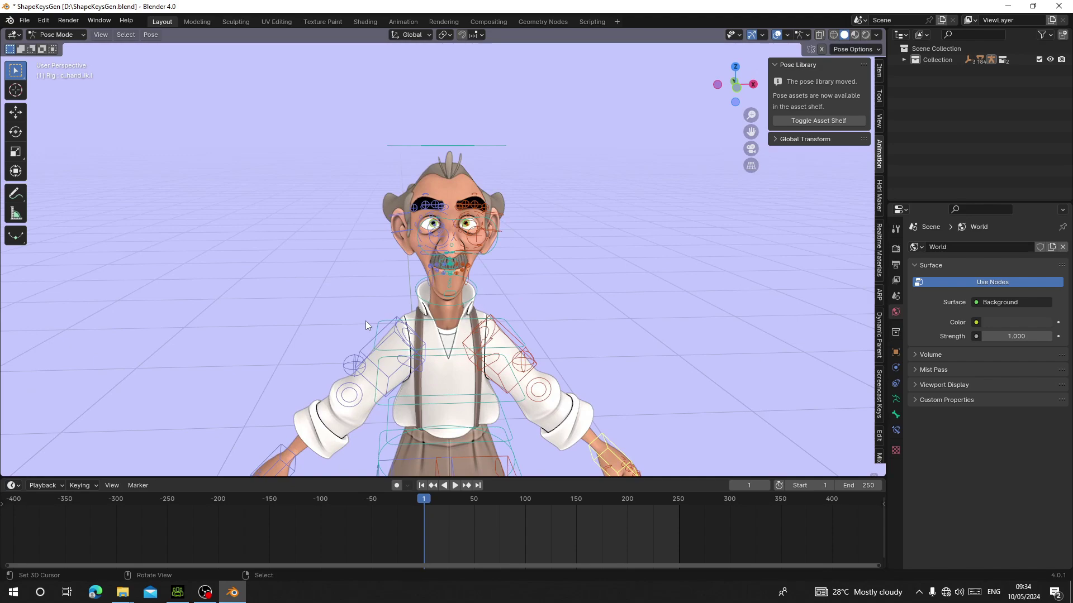
middle_click_drag(365, 321, 328, 317)
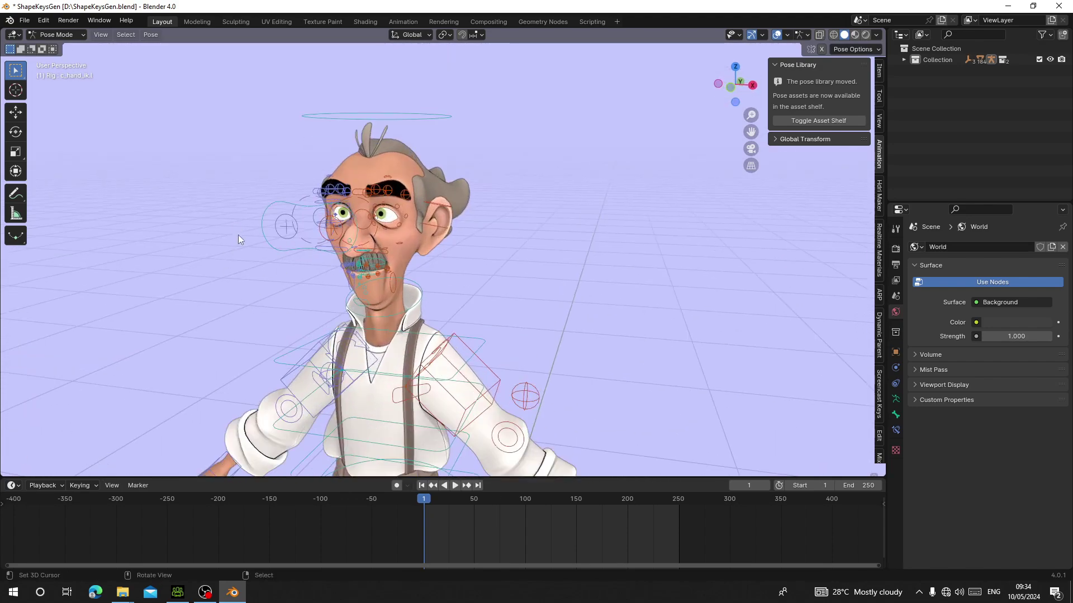
right_click(295, 251)
middle_click_drag(295, 252, 332, 244)
key("g")
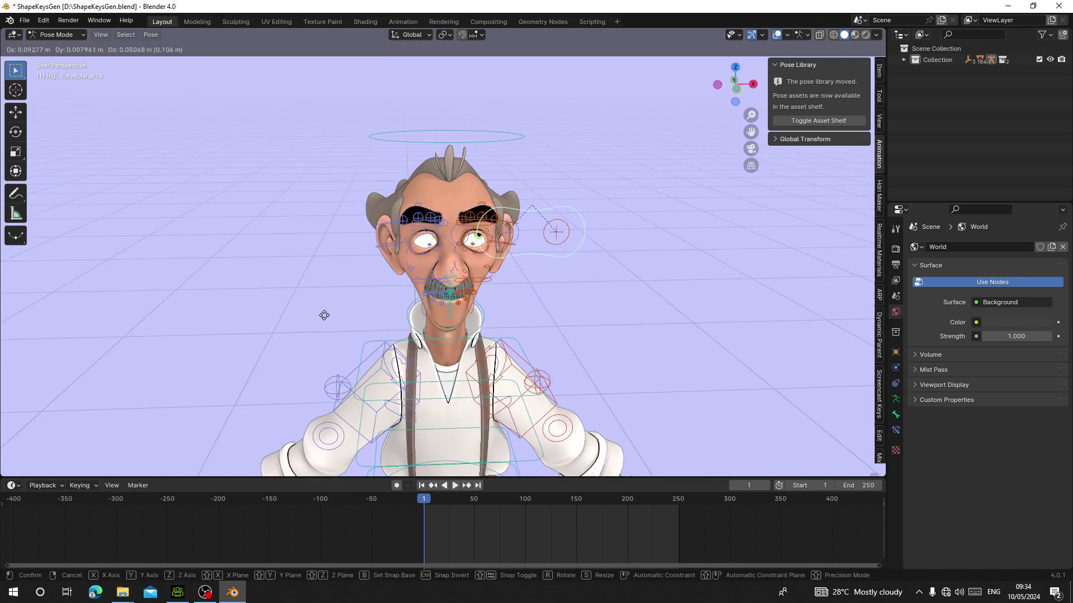
right_click(326, 314)
Step: Try moving the jaw control down to test opening the character's mouth
middle_click_drag(447, 335, 418, 296)
scroll(418, 296, "up", 3)
right_click(417, 296)
key("g")
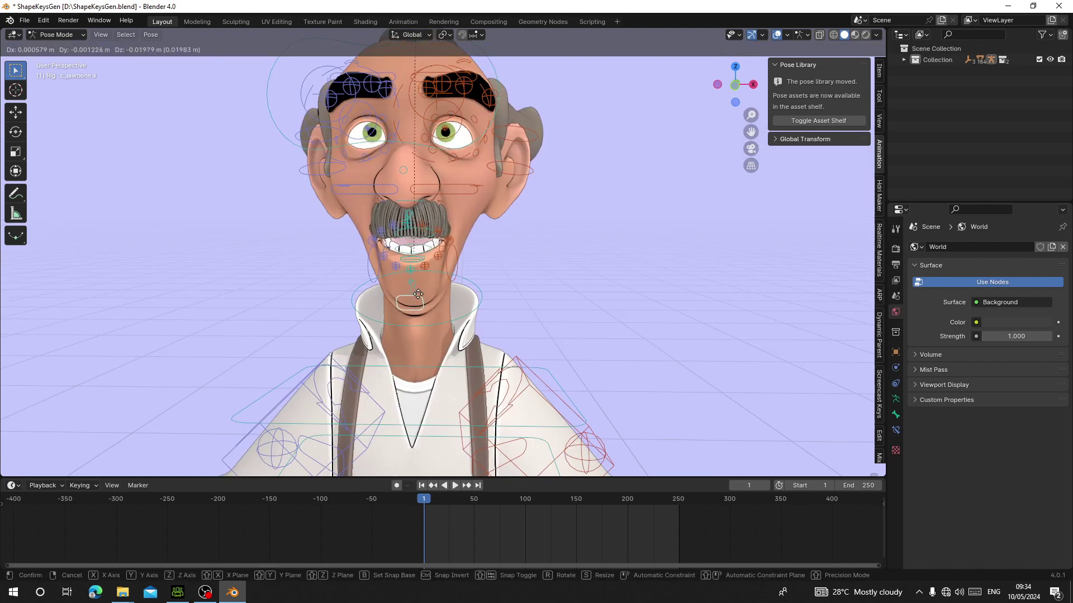
left_click(413, 312)
scroll(413, 312, "down", 1)
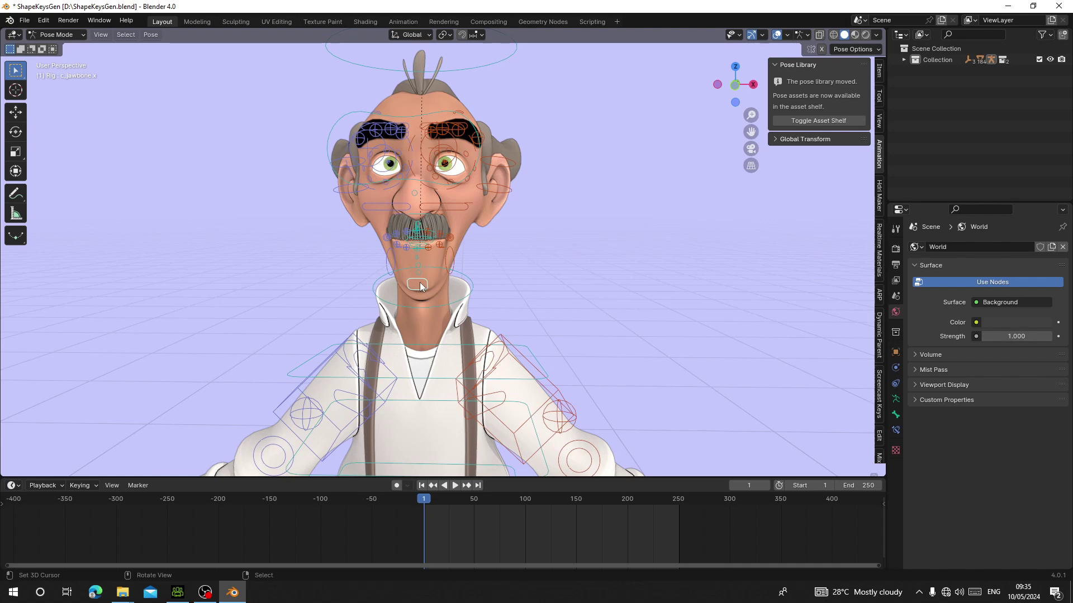
Step: Return the rig from Pose Mode to Object Mode
key("ctrl+Tab")
scroll(391, 268, "down", 4)
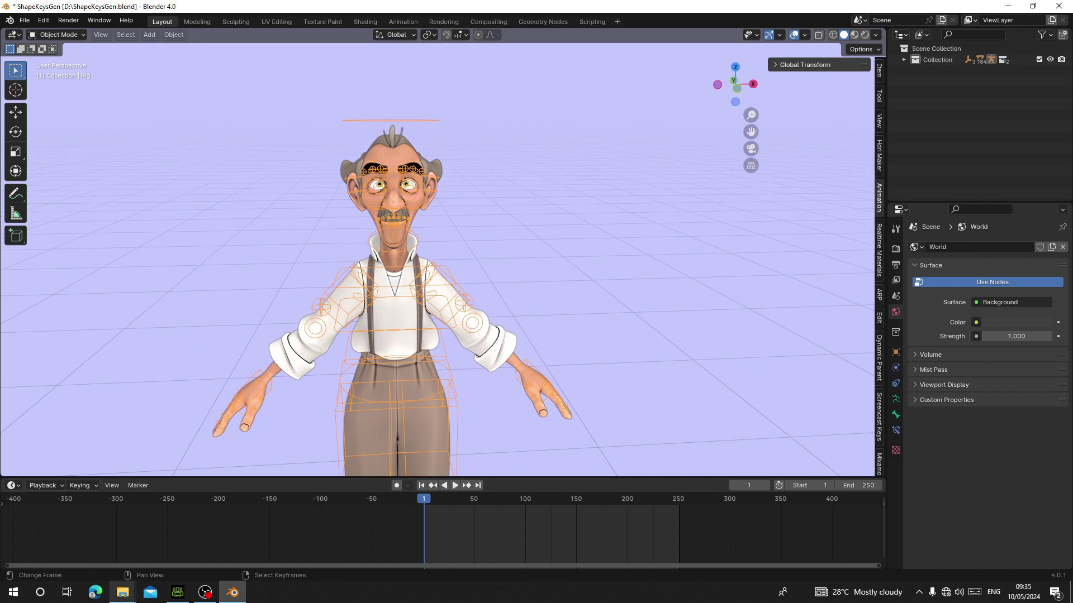
Step: In File Explorer, extract ShapeKeyGenV2.0 Extract First.zip into its own folder and open that folder
mouse_move(122, 592)
left_click(275, 530)
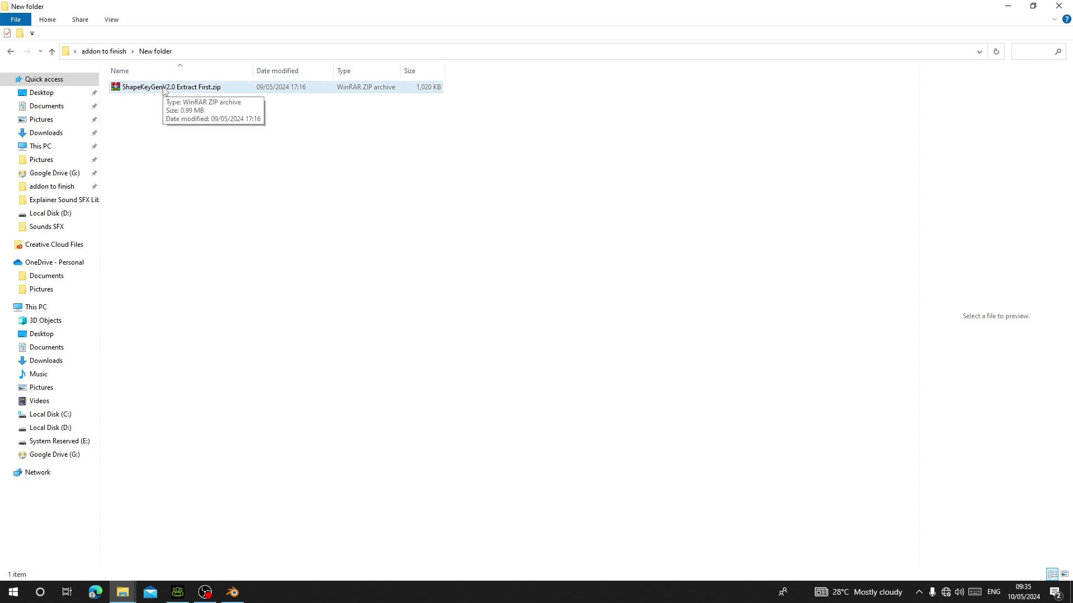
right_click(144, 88)
left_click(167, 195)
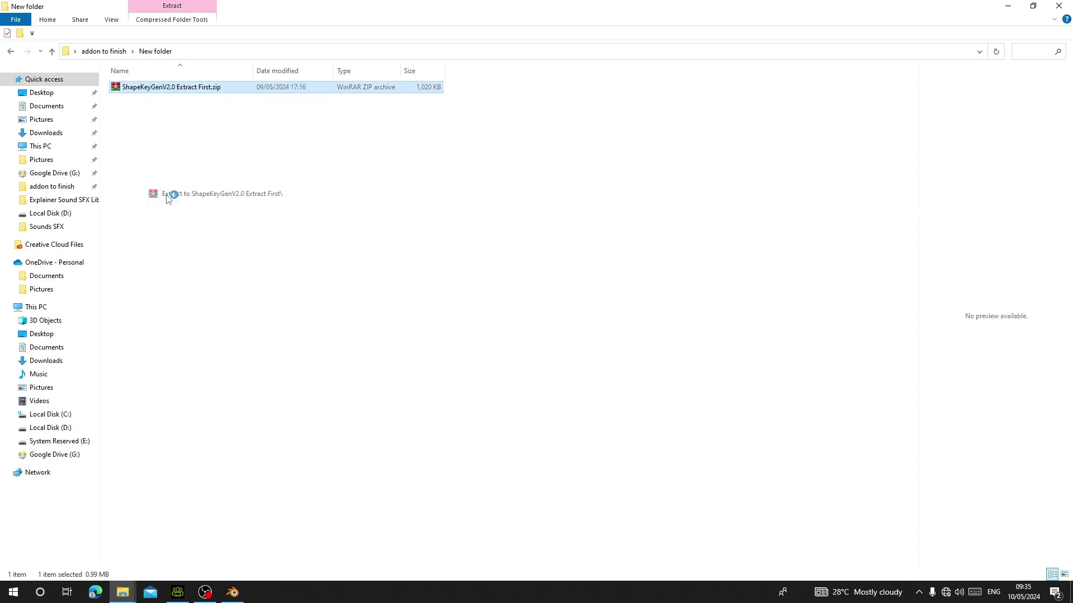
double_click(145, 87)
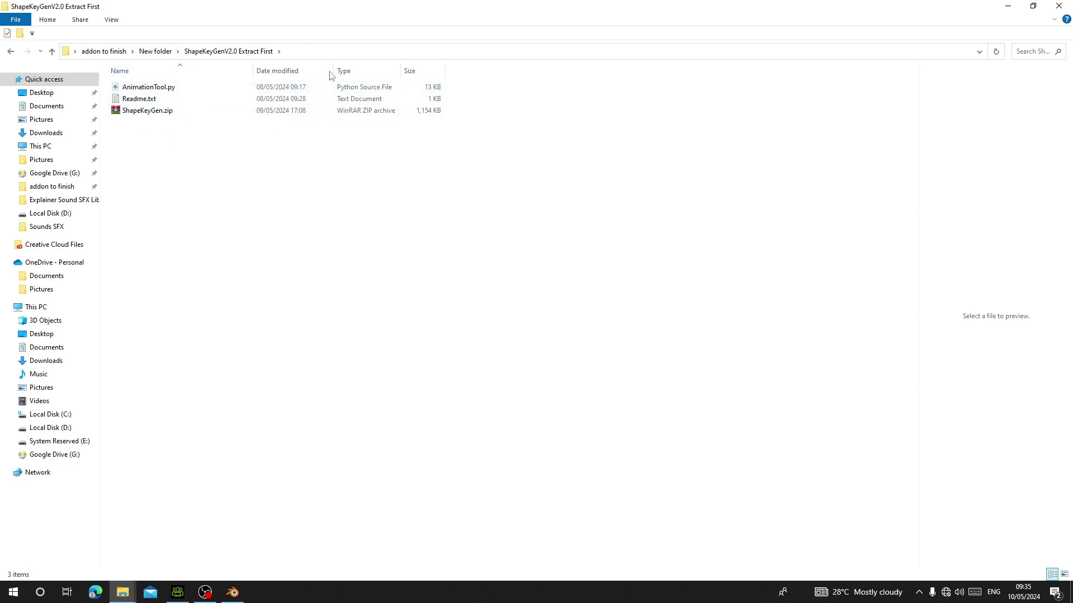
Step: Copy the extracted folder's address as text and switch back to Blender
right_click(321, 56)
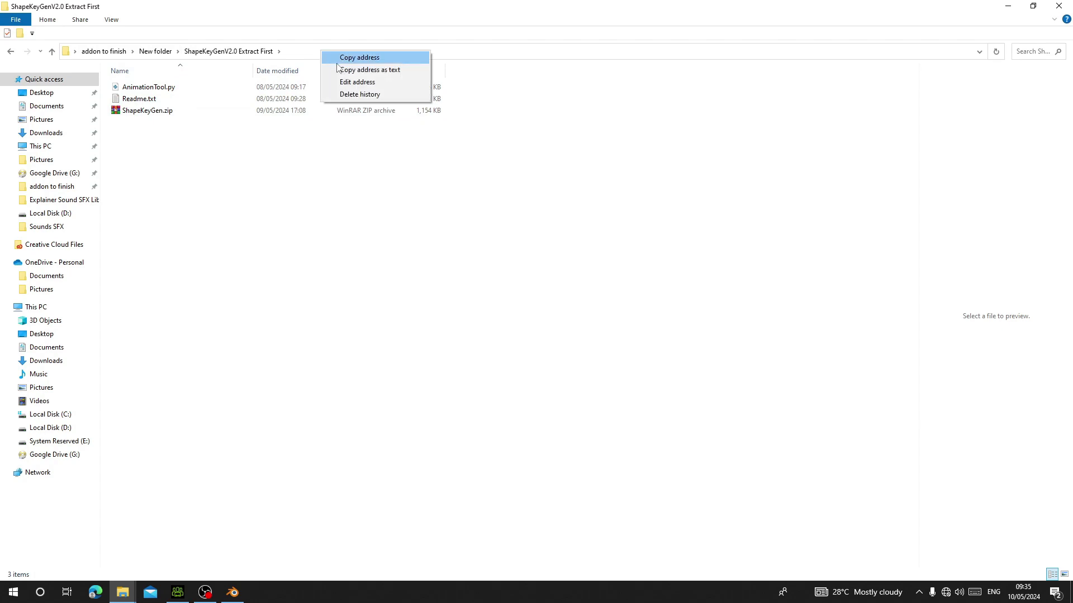
left_click(361, 69)
left_click(234, 591)
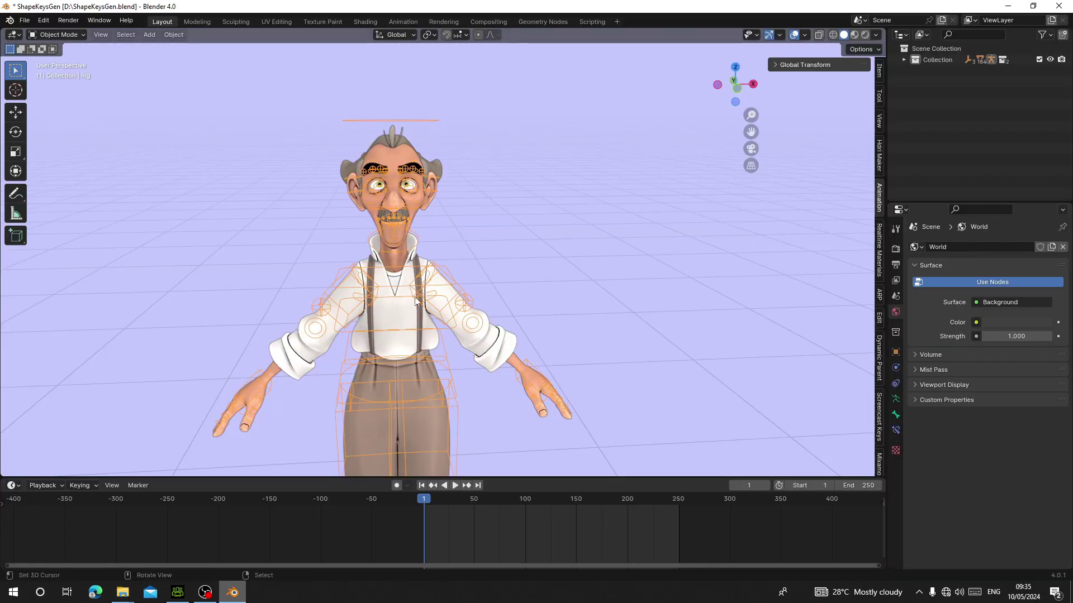
Step: Open the add-on preferences and install ShapeKeyGen.zip from the copied folder address
left_click(43, 20)
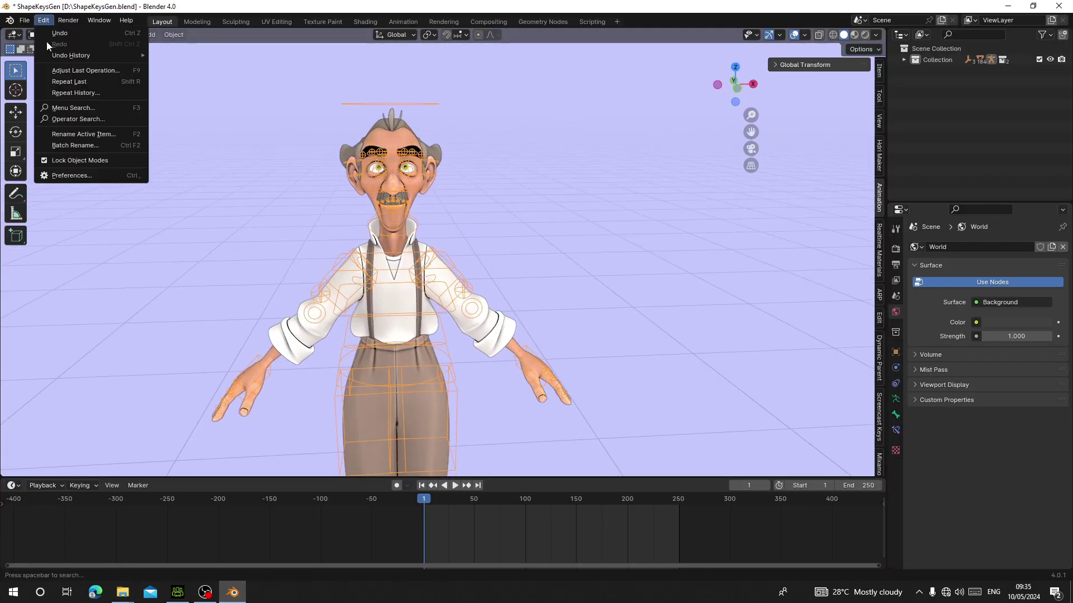
left_click(52, 176)
left_click(283, 42)
left_click(268, 34)
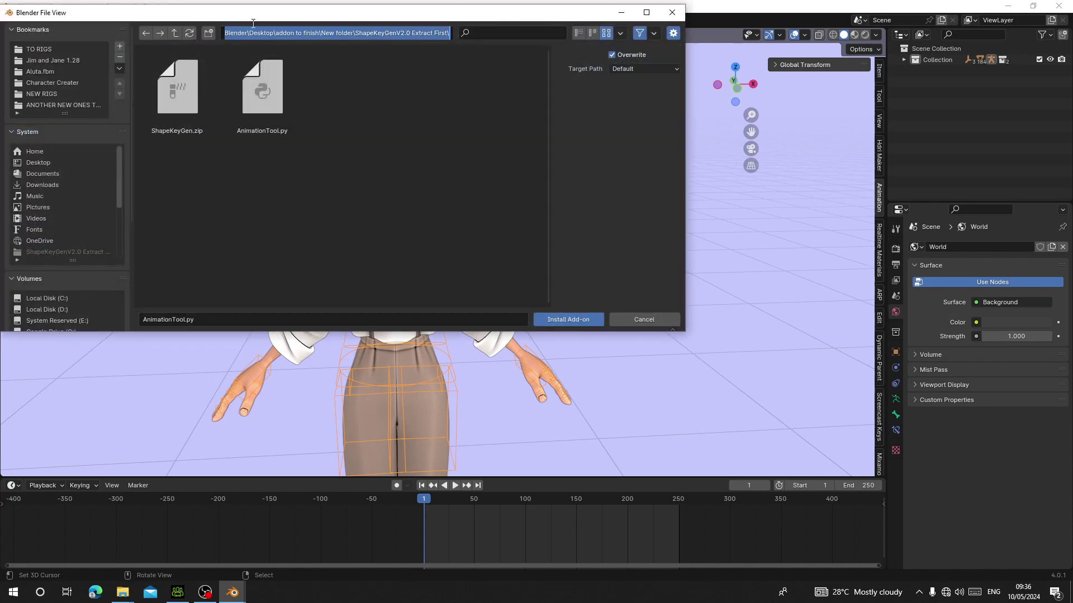
key("ctrl+v")
key("Return")
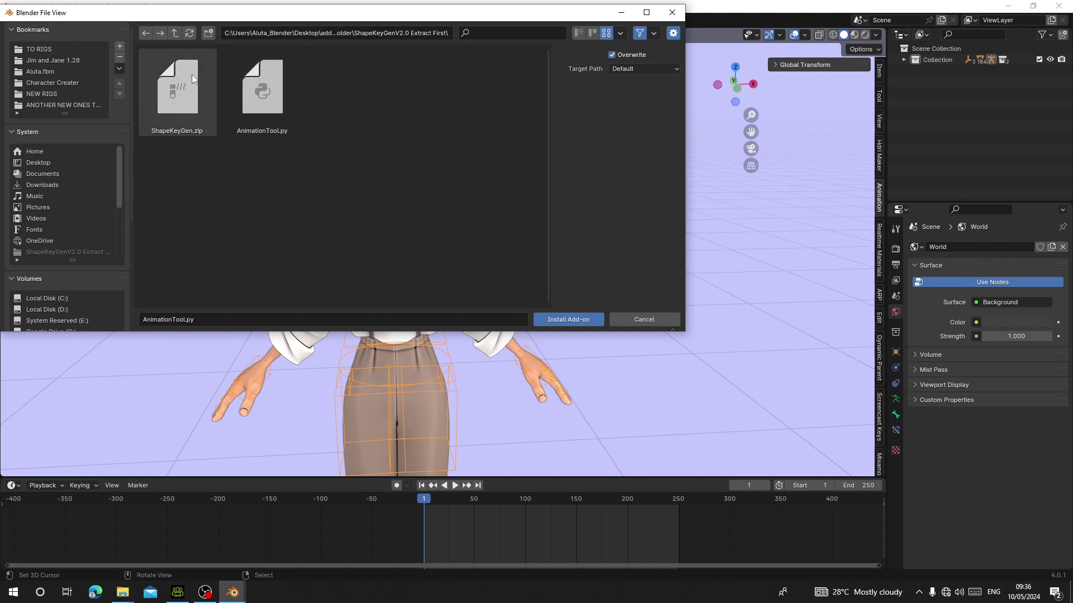
left_click(167, 96)
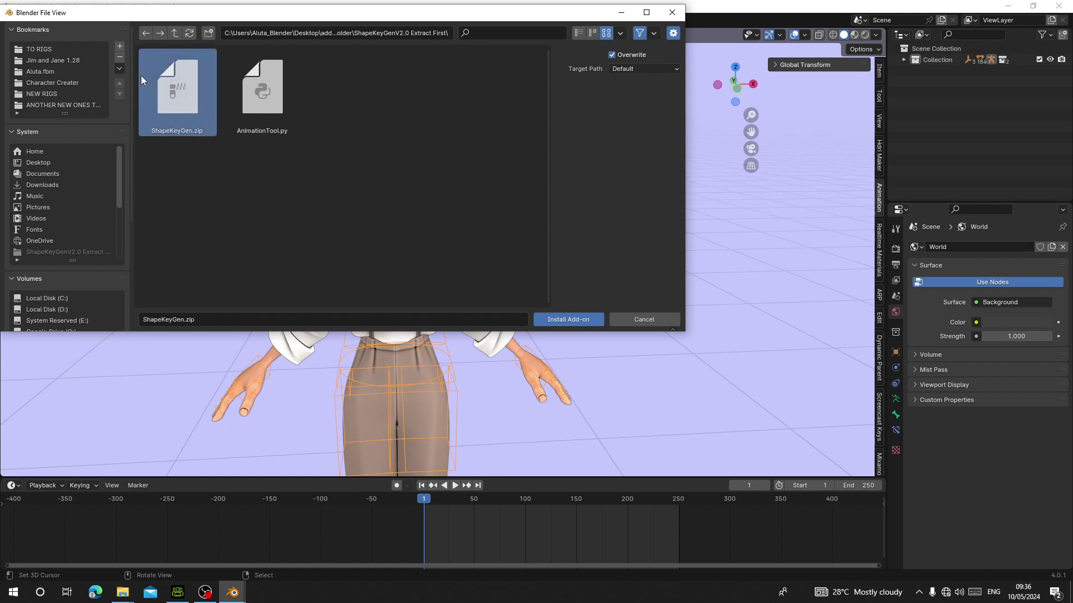
double_click(160, 104)
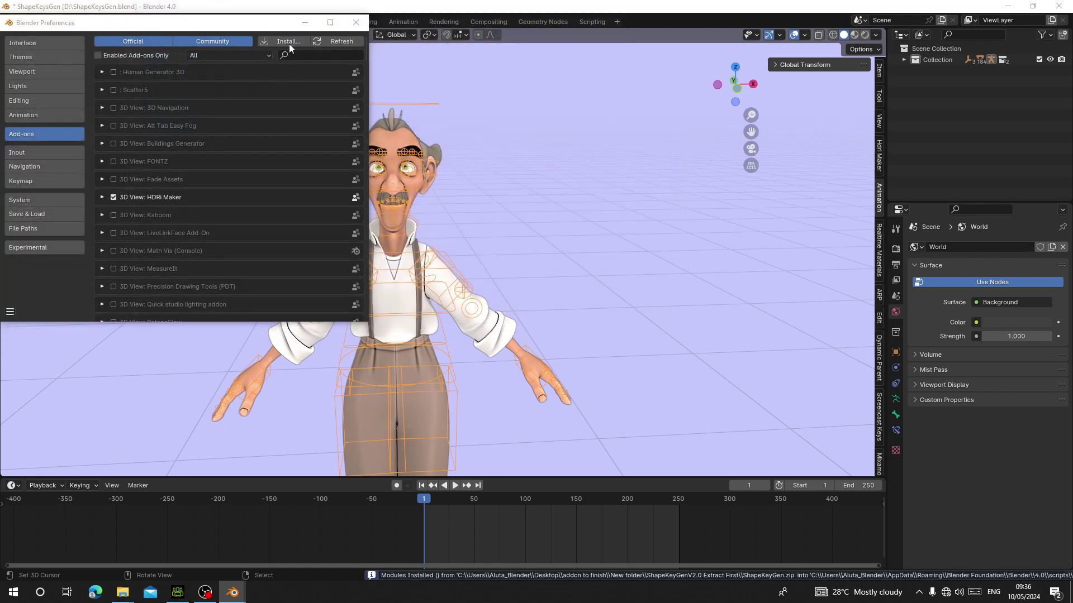
Step: Install the AnimationTool.py add-on from the same extracted folder
left_click(289, 45)
left_click(267, 115)
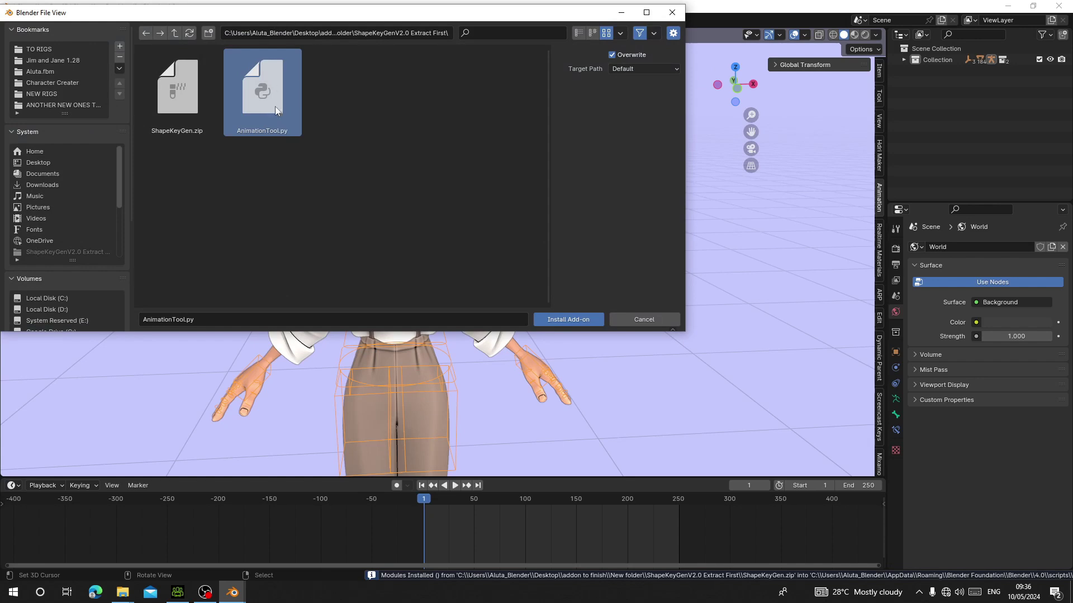
double_click(286, 115)
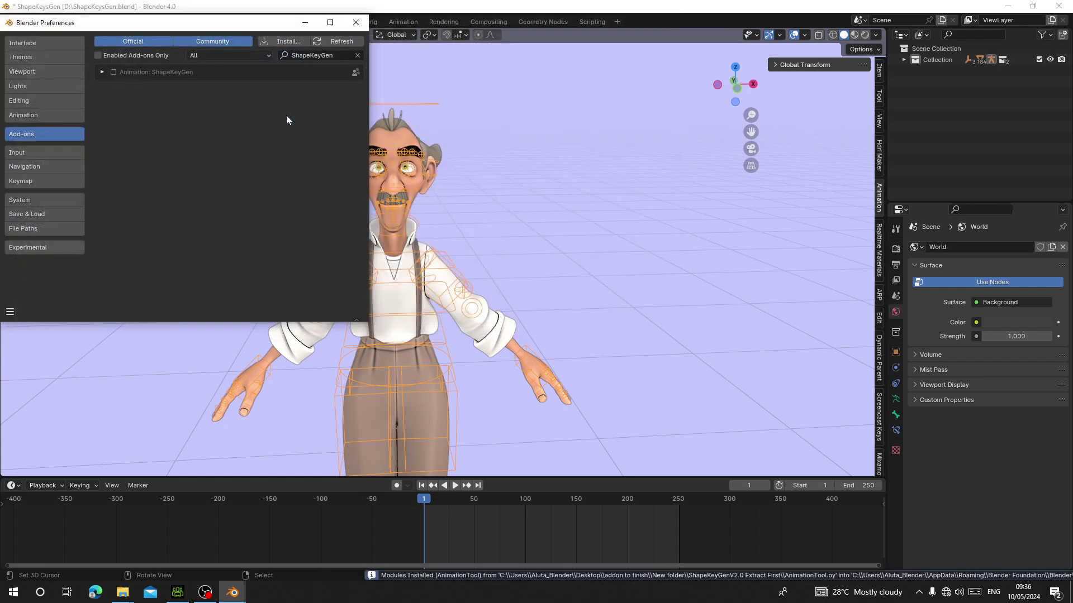
Step: Enable the ShapeKeyGen add-on with its details expanded, and close the preferences
left_click(114, 72)
left_click(102, 72)
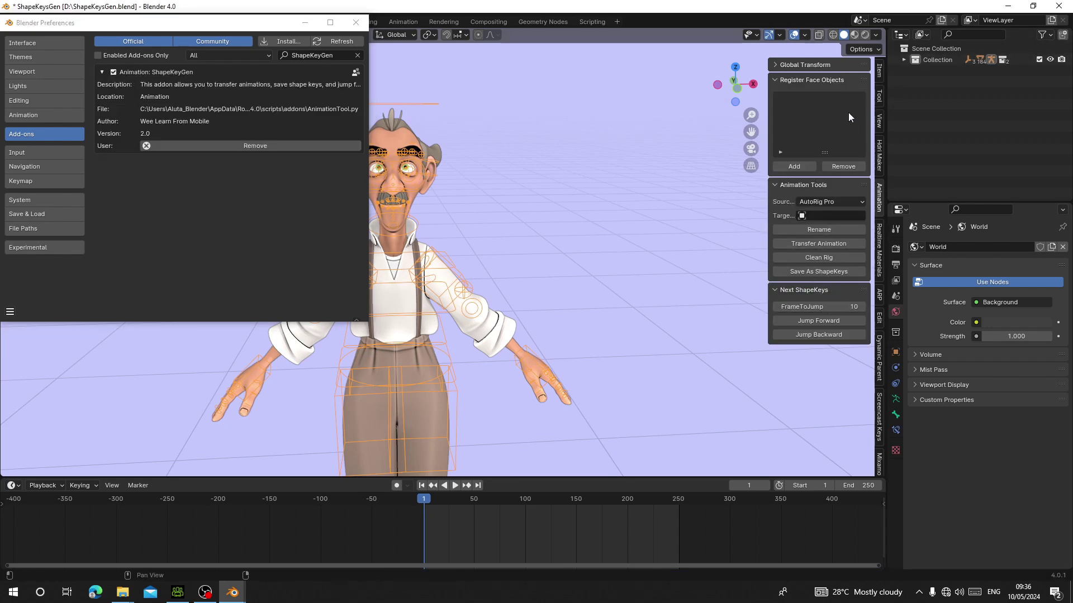
left_click(356, 22)
Step: Select the character's left eye mesh
scroll(413, 190, "up", 5)
scroll(425, 212, "down", 4)
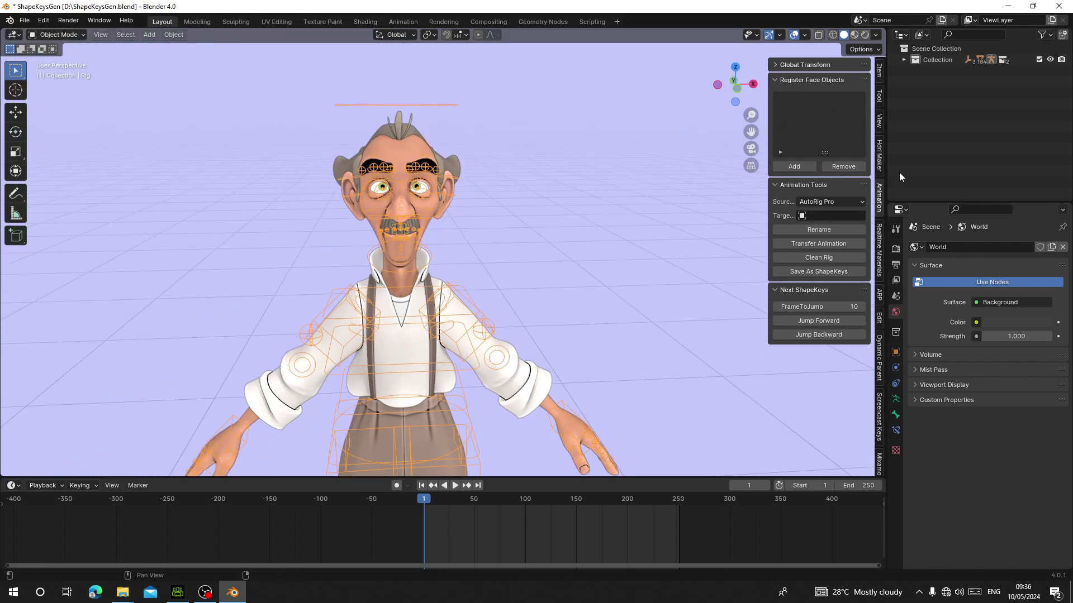
scroll(512, 271, "up", 3)
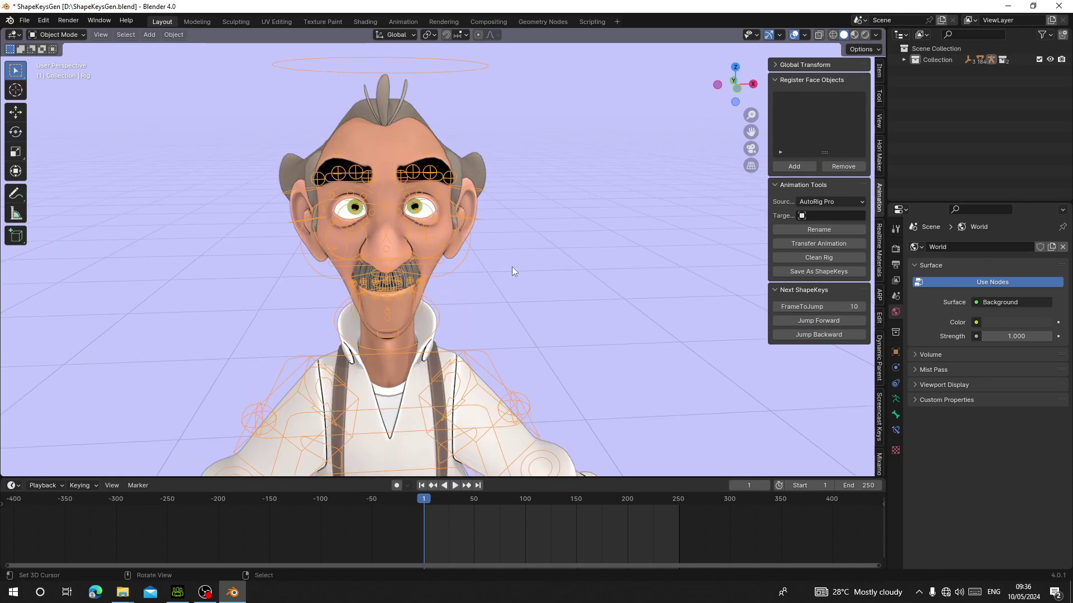
scroll(512, 267, "up", 4)
right_click(403, 170)
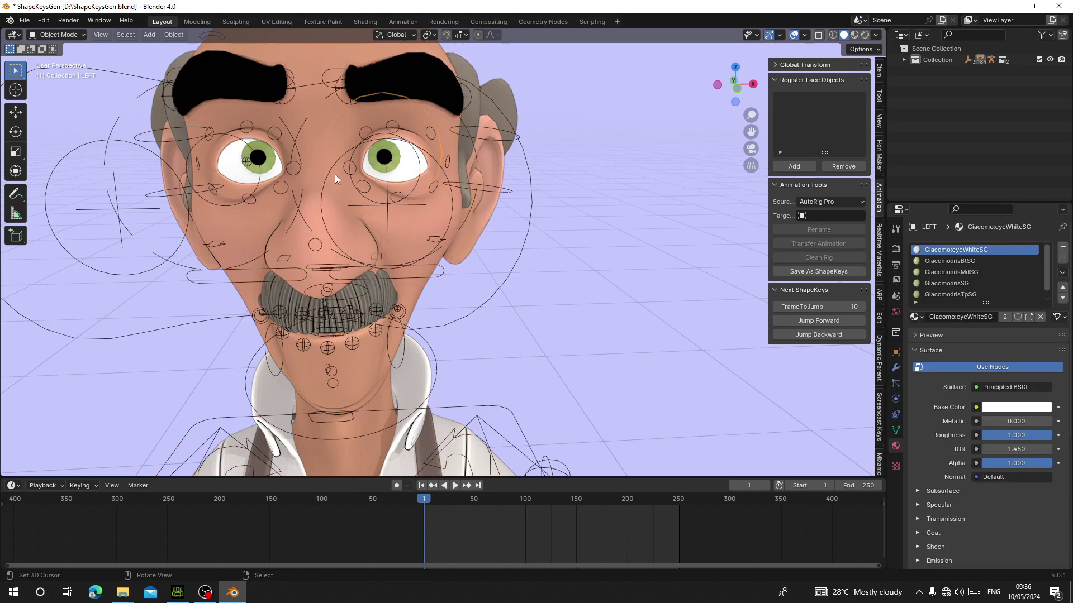
Step: Select the character's rig in front view and widen the add-on sidebar so its labels are readable
scroll(247, 134, "down", 5)
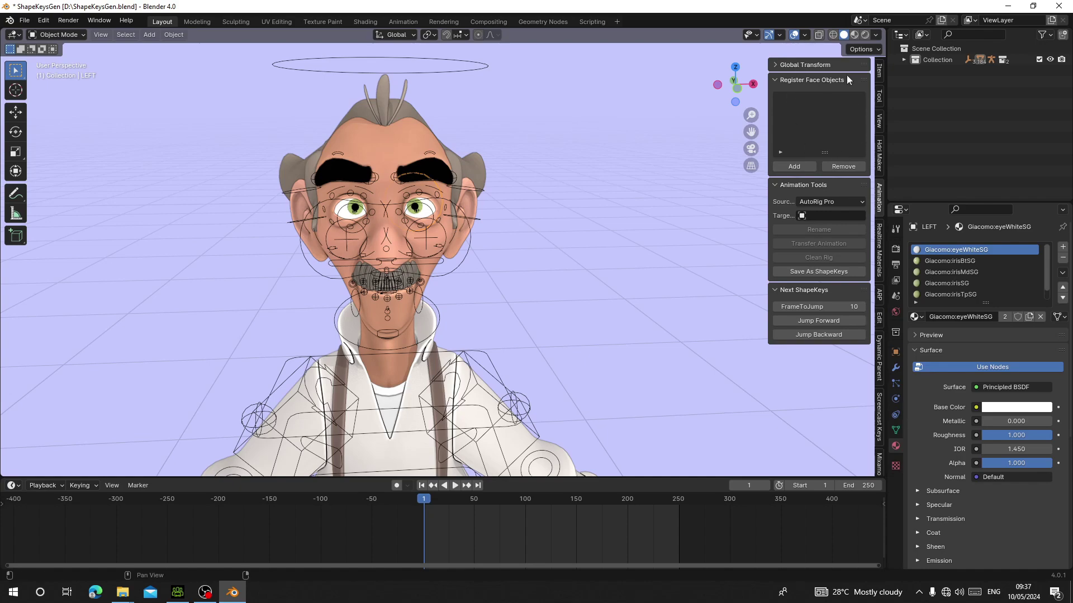
scroll(400, 250, "up", 2)
scroll(400, 252, "down", 4)
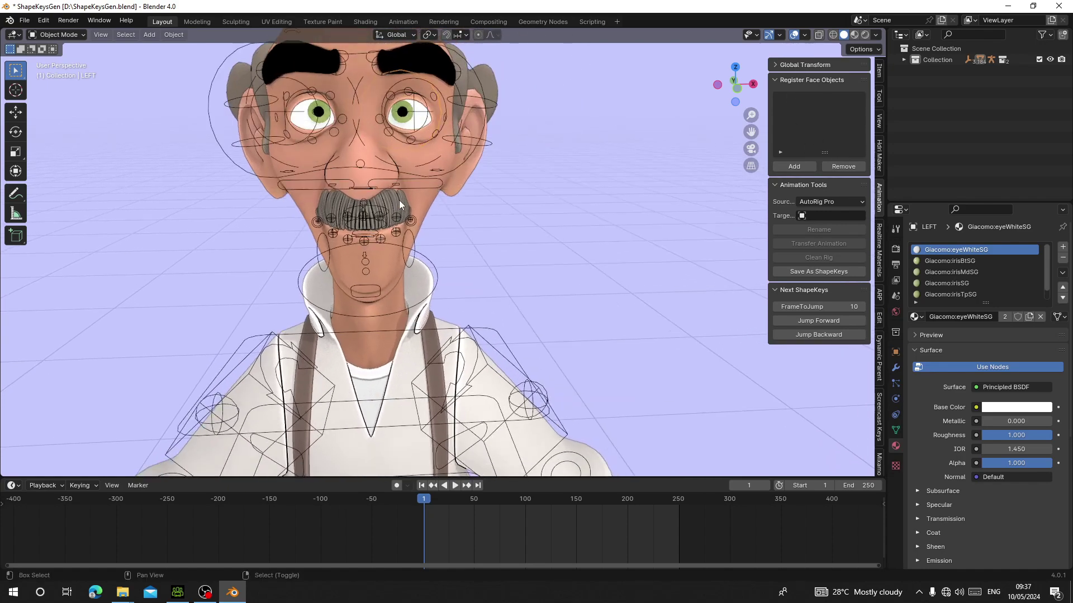
key("KP_1")
scroll(400, 201, "up", 1)
middle_click_drag(415, 198, 462, 311, "shift")
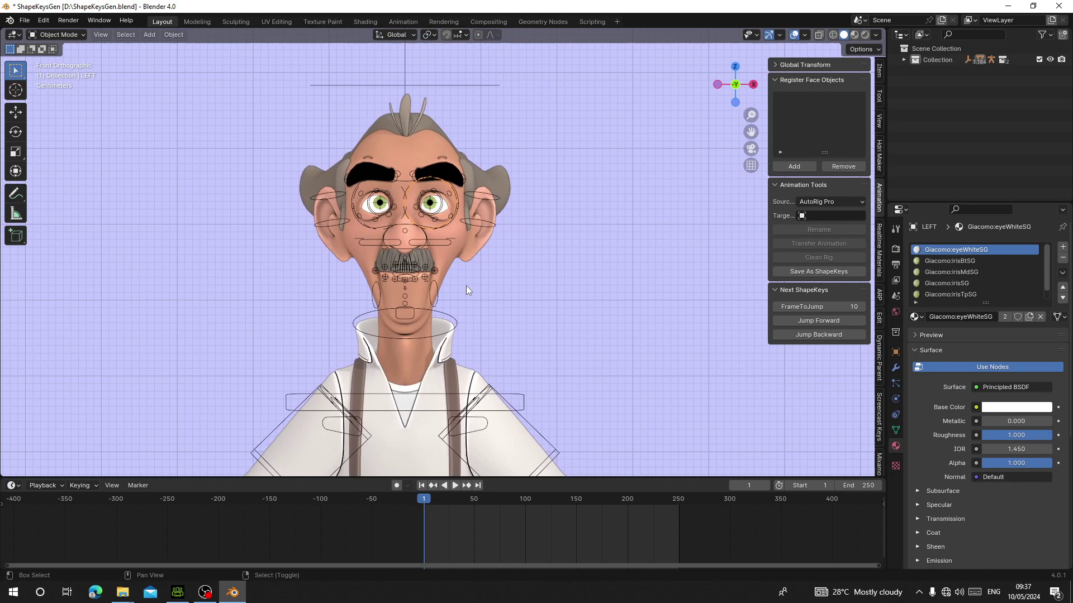
left_click(452, 312)
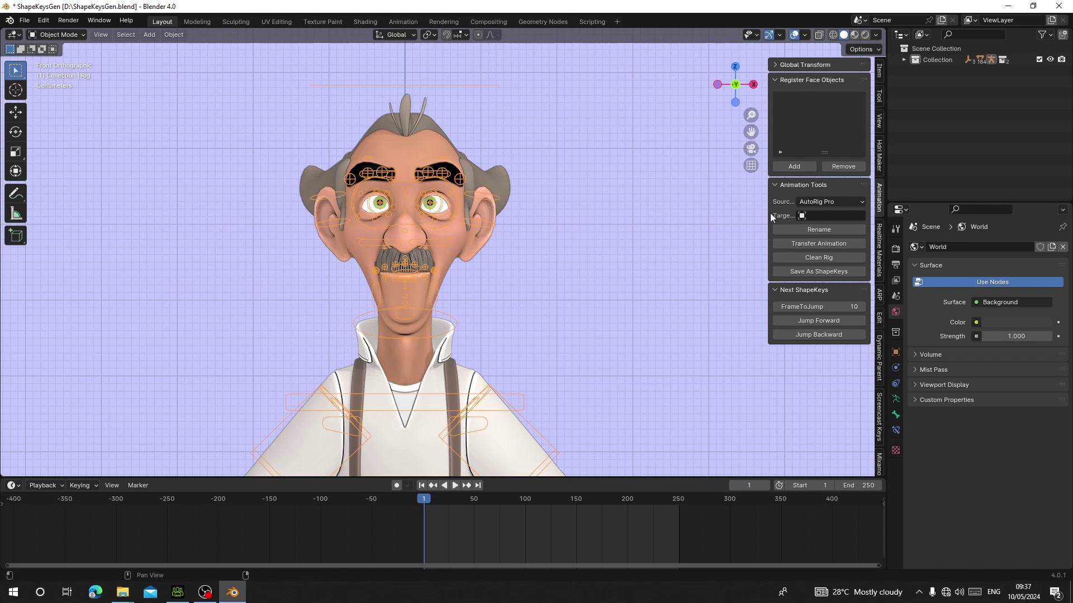
left_click_drag(767, 212, 687, 214)
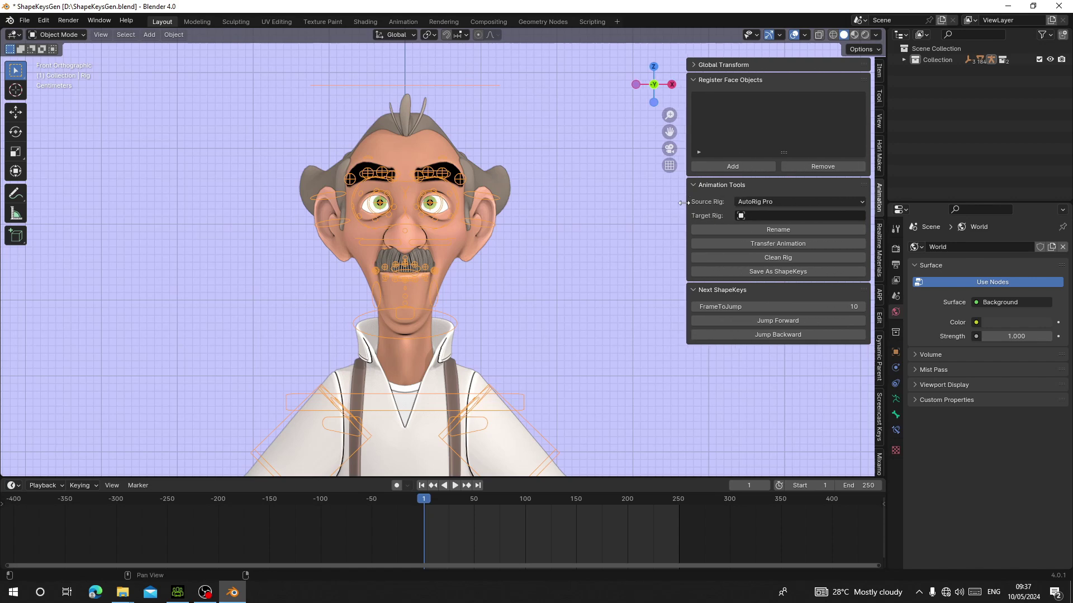
Step: Run the add-on's Rename on the selected rig and choose AutoRig Pro as the source rig type
left_click(764, 230)
left_click(499, 356)
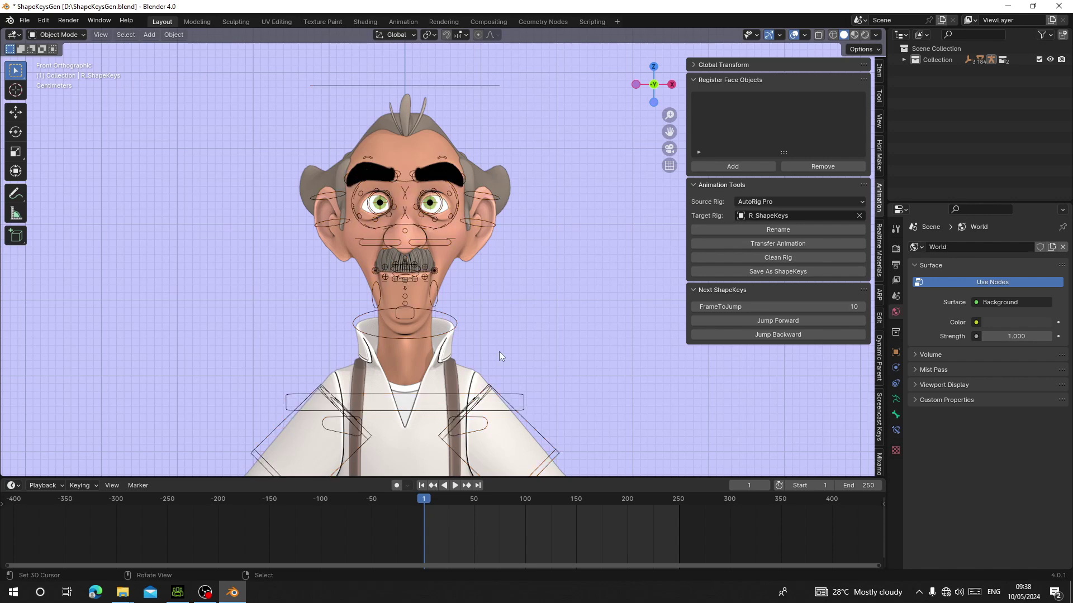
left_click(745, 200)
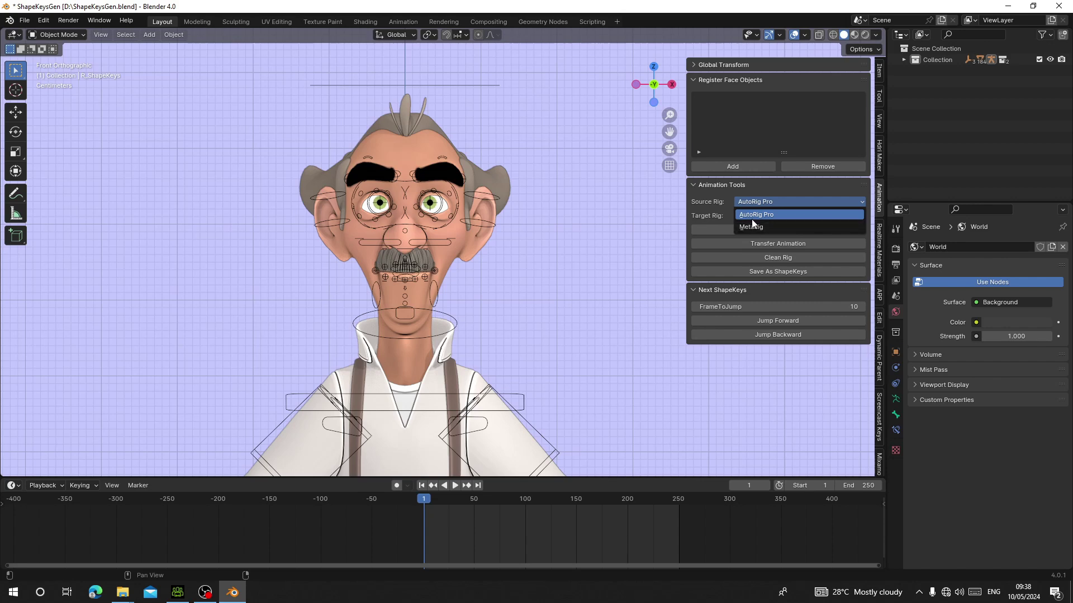
left_click(752, 217)
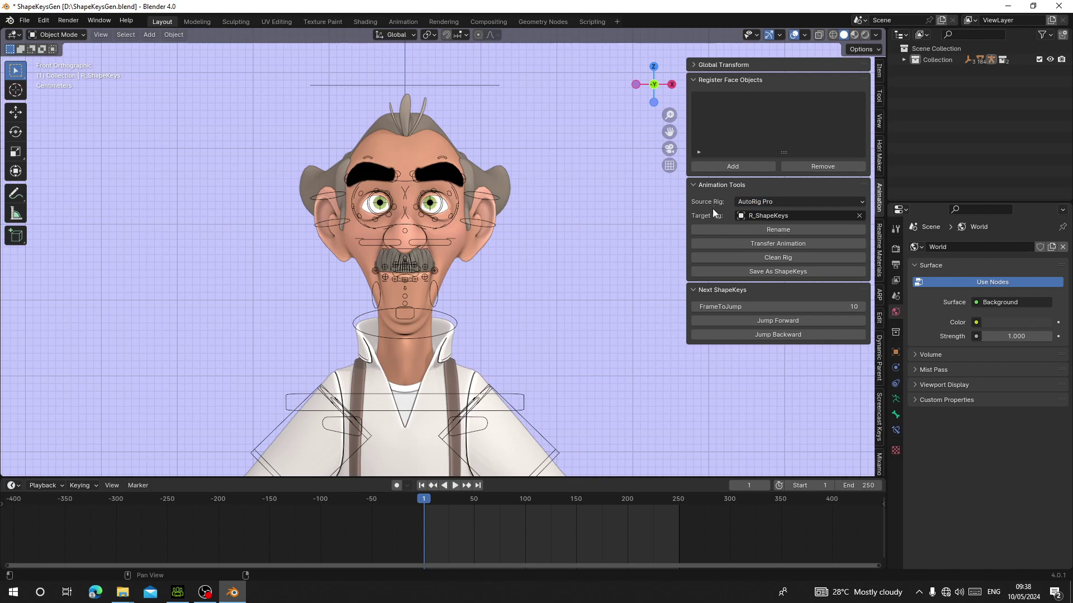
Step: Select the character's upper body mesh, which includes the head and arms
scroll(464, 310, "down", 1)
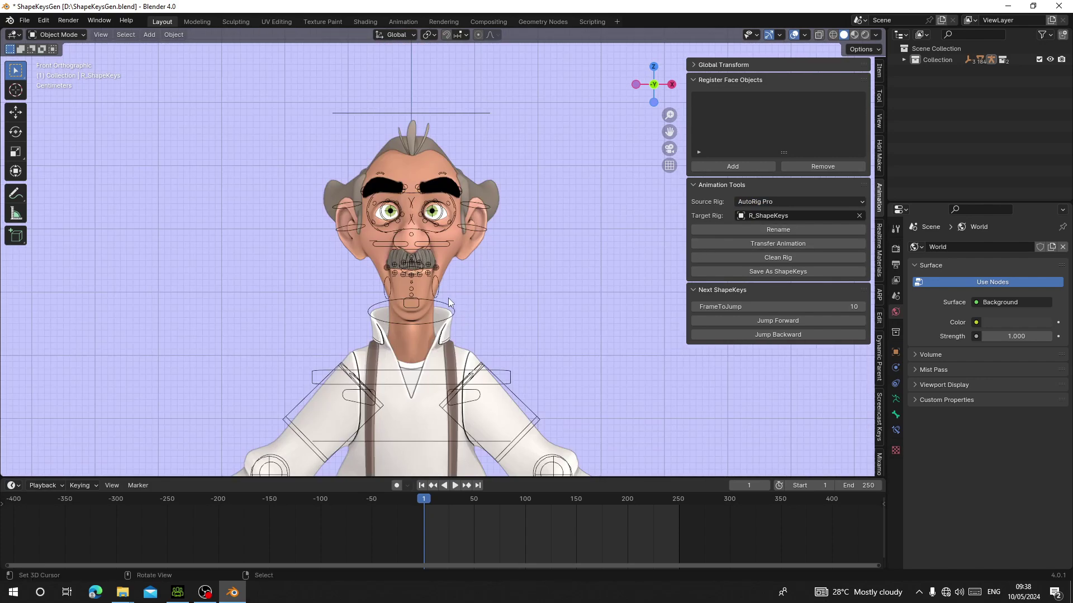
left_click(448, 300)
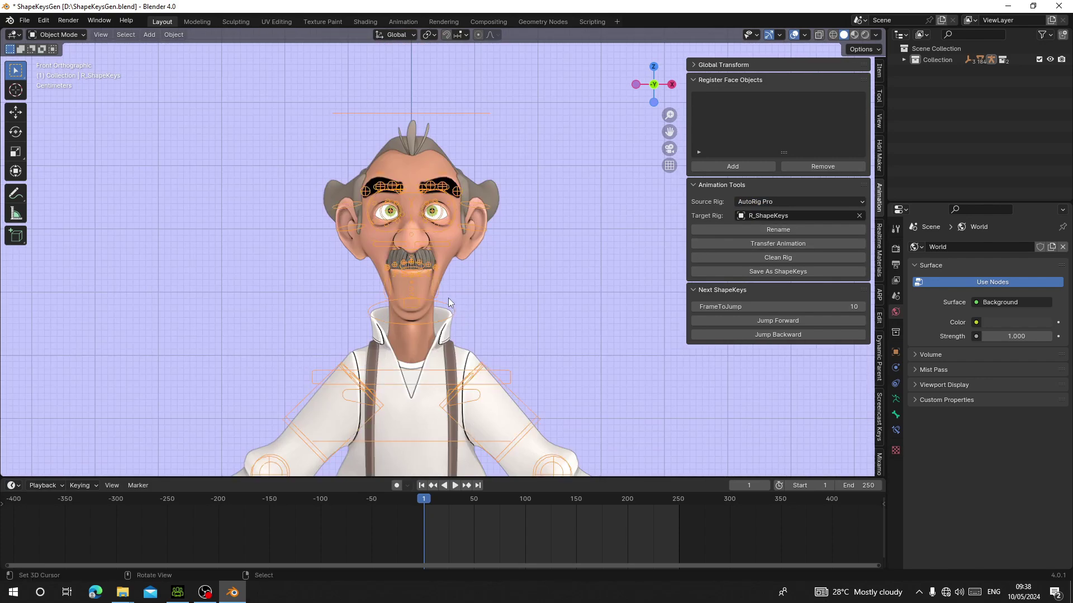
scroll(448, 298, "up", 3)
scroll(449, 296, "down", 2)
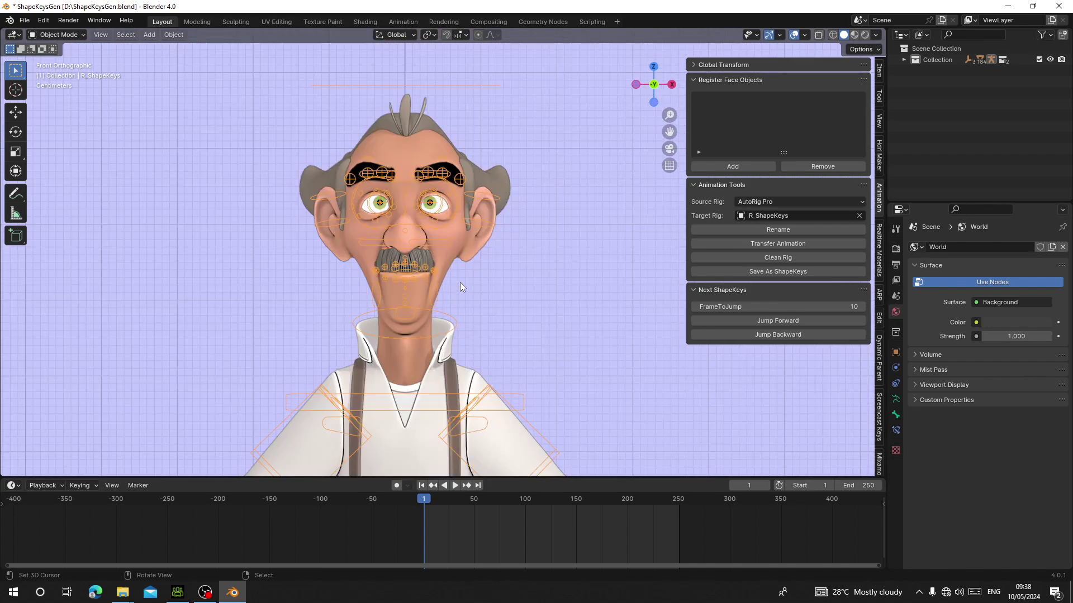
right_click(461, 282)
scroll(460, 282, "up", 3)
right_click(454, 241)
scroll(453, 241, "down", 2)
Step: Test-move the upper body mesh to check which parts belong to it, cancelling each move
key("g")
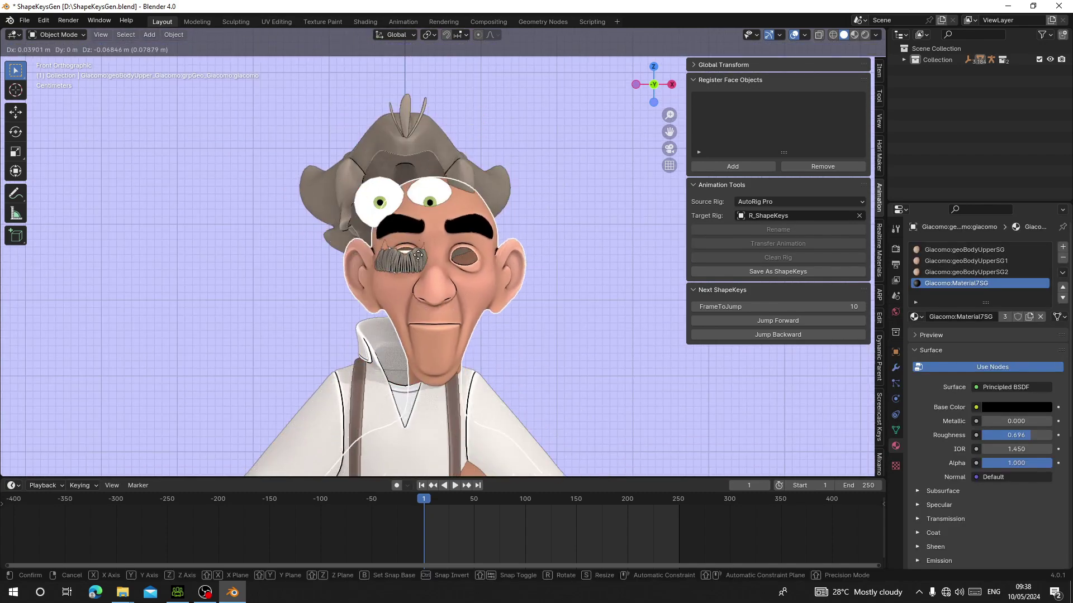
right_click(414, 201)
scroll(415, 206, "down", 6)
key("g")
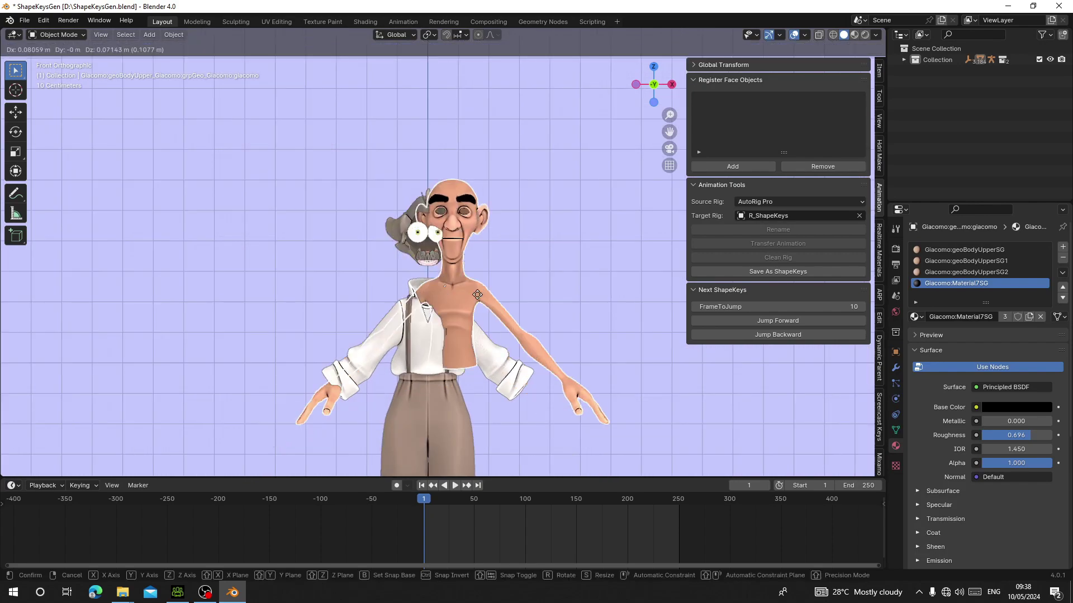
right_click(391, 313)
scroll(387, 316, "up", 5)
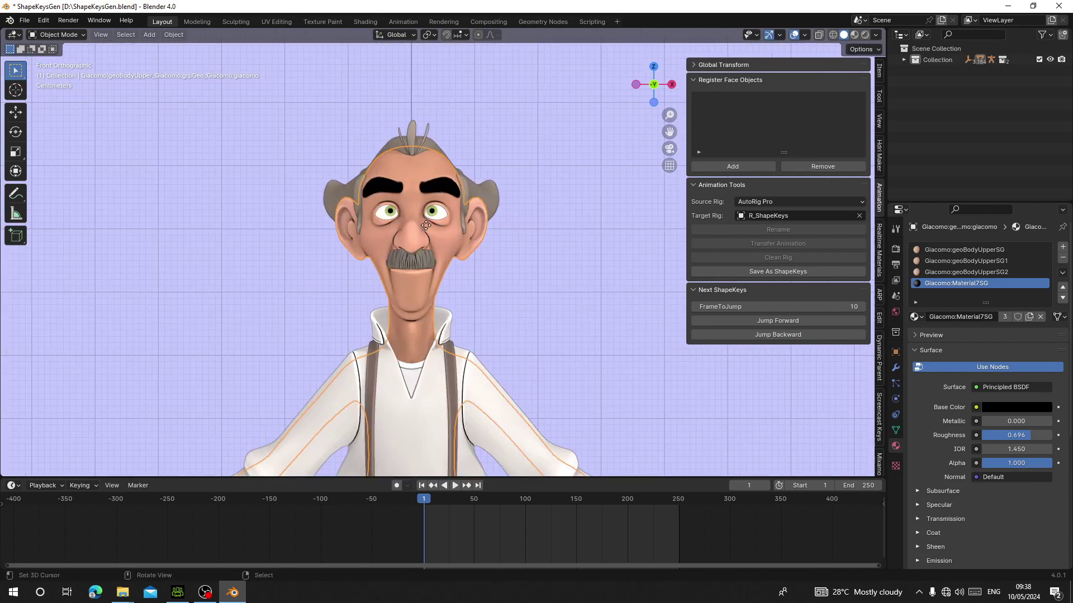
Step: Register the upper body mesh and both eye meshes as face objects, hiding the body mesh to reach the eyes
left_click(736, 167)
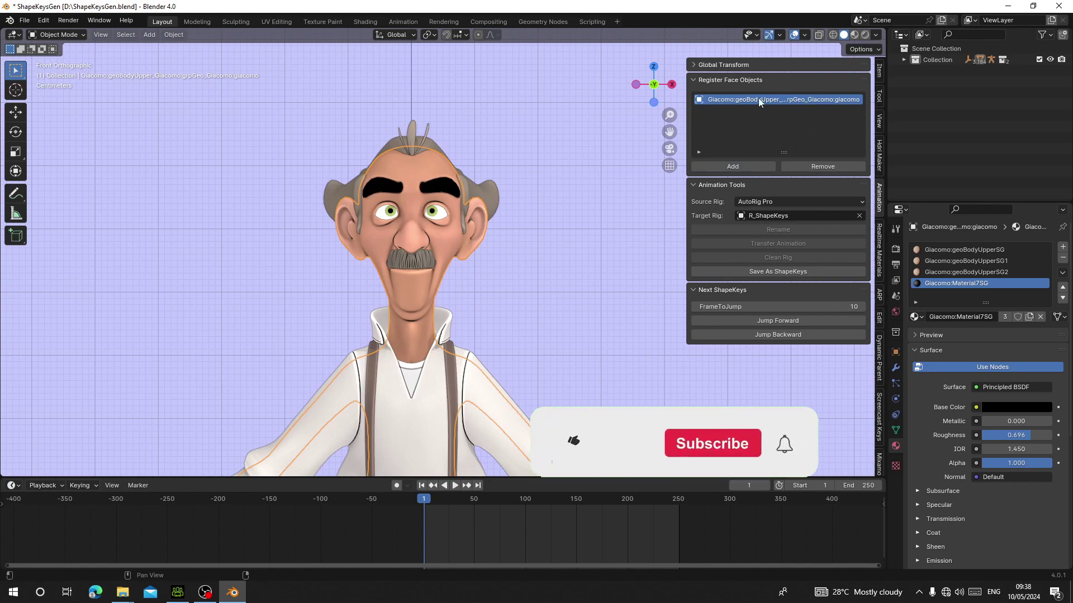
key("h")
scroll(441, 253, "up", 4)
left_click(442, 190)
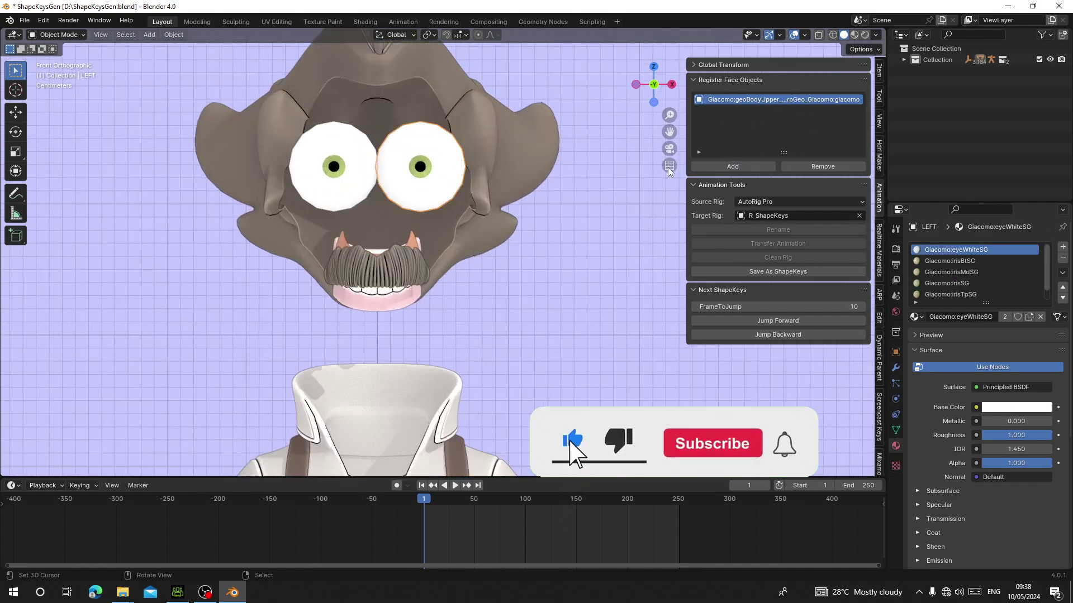
left_click(715, 165)
left_click(763, 167)
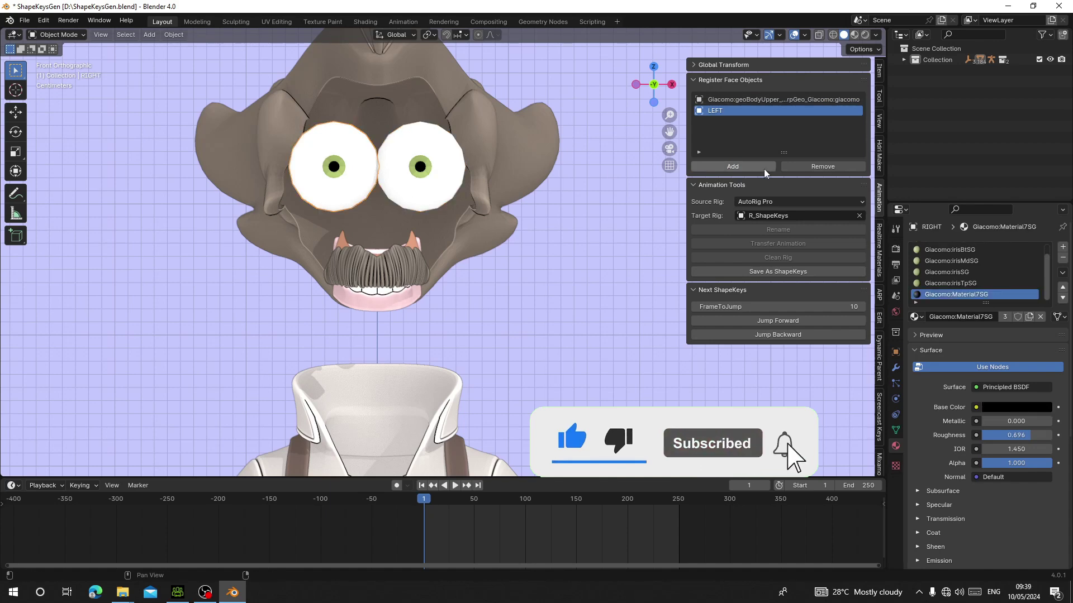
Step: Register the moustache mesh as a face object and hide it
middle_click_drag(587, 213, 316, 297)
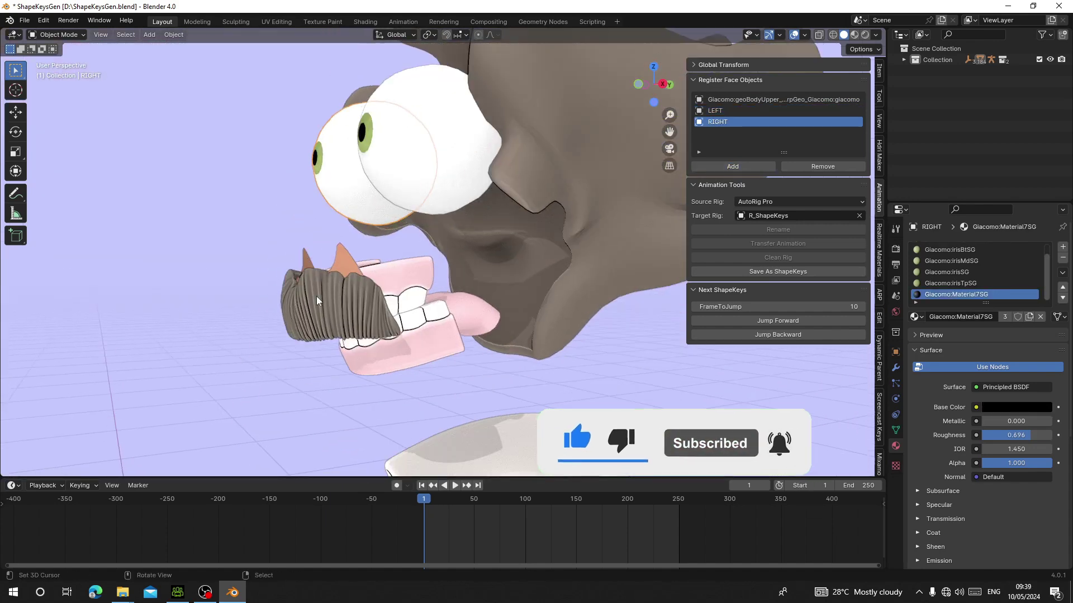
left_click(310, 300)
key("g")
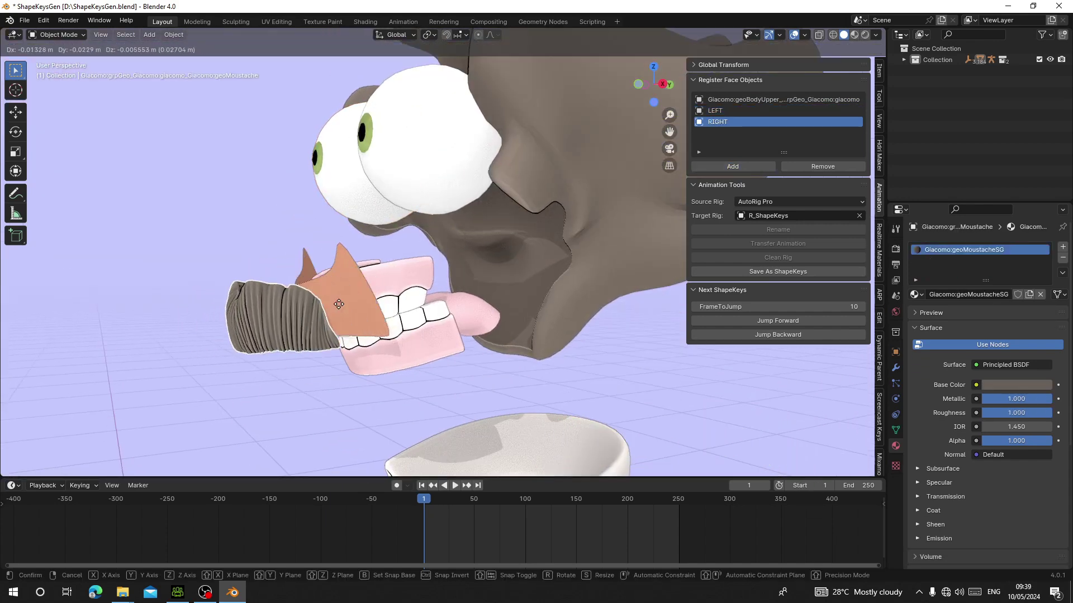
left_click(394, 299)
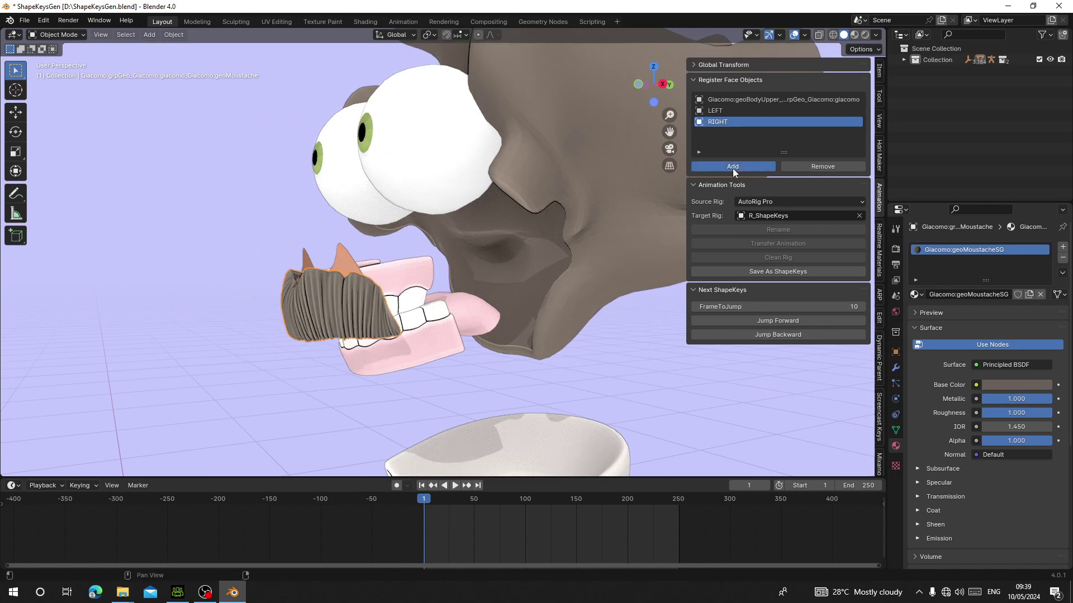
left_click(732, 167)
key("h")
Step: Register the moustache wrapper base mesh as a face object and hide it
left_click(329, 263)
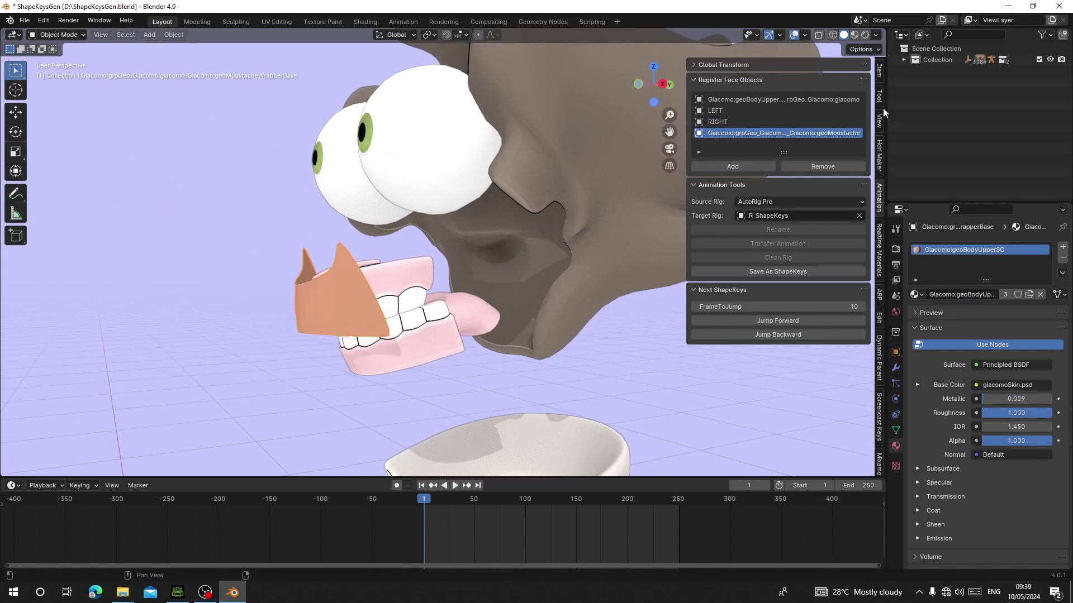
left_click(750, 168)
key("h")
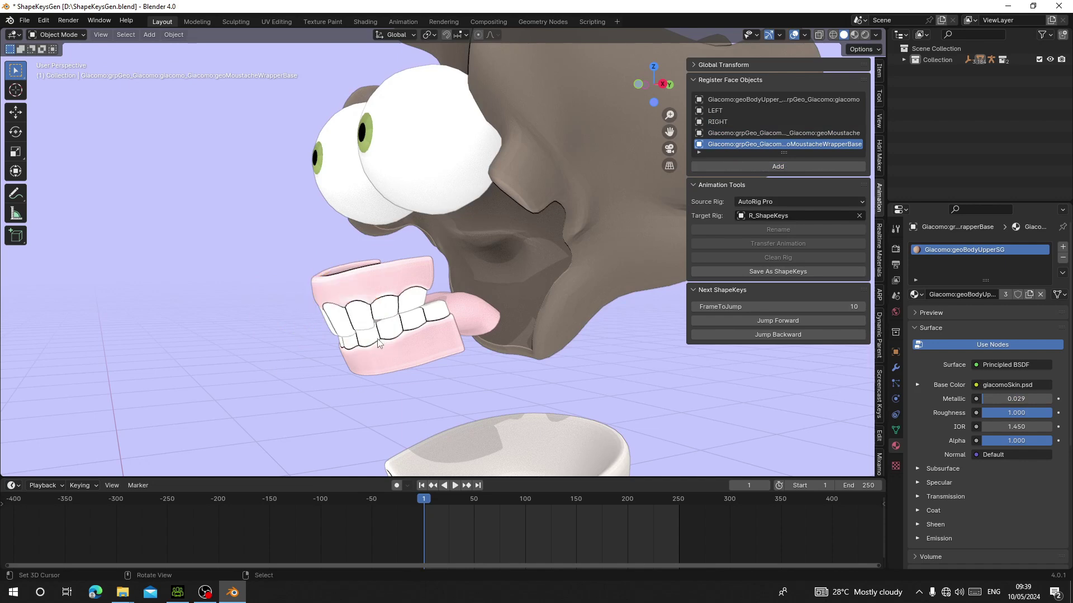
Step: Register the upper teeth, lower teeth and tongue meshes as face objects
left_click(360, 296)
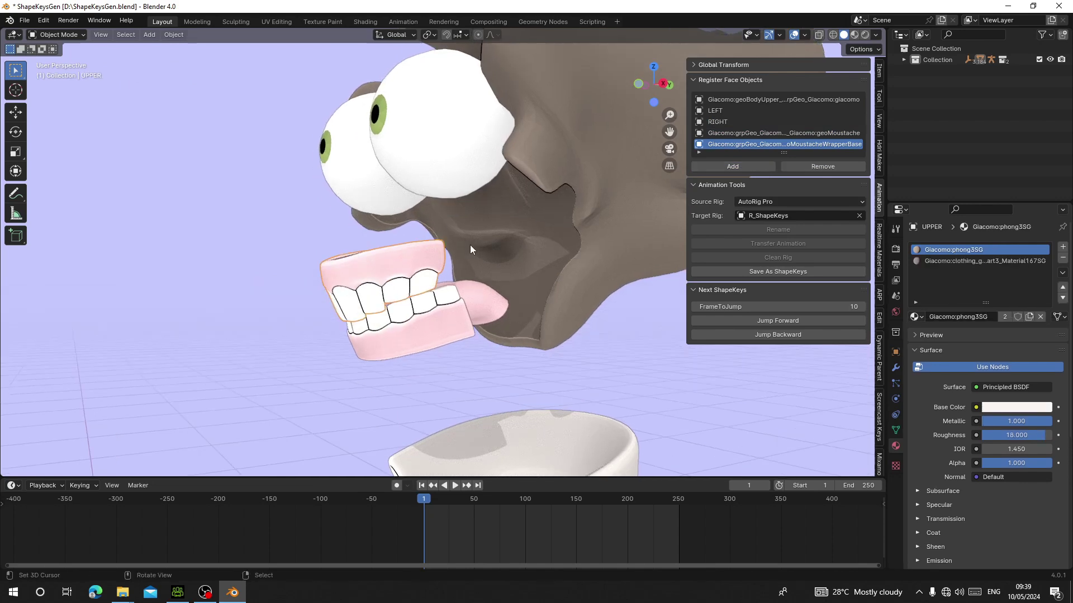
middle_click_drag(355, 309, 470, 245, "shift")
left_click(721, 167)
right_click(406, 342)
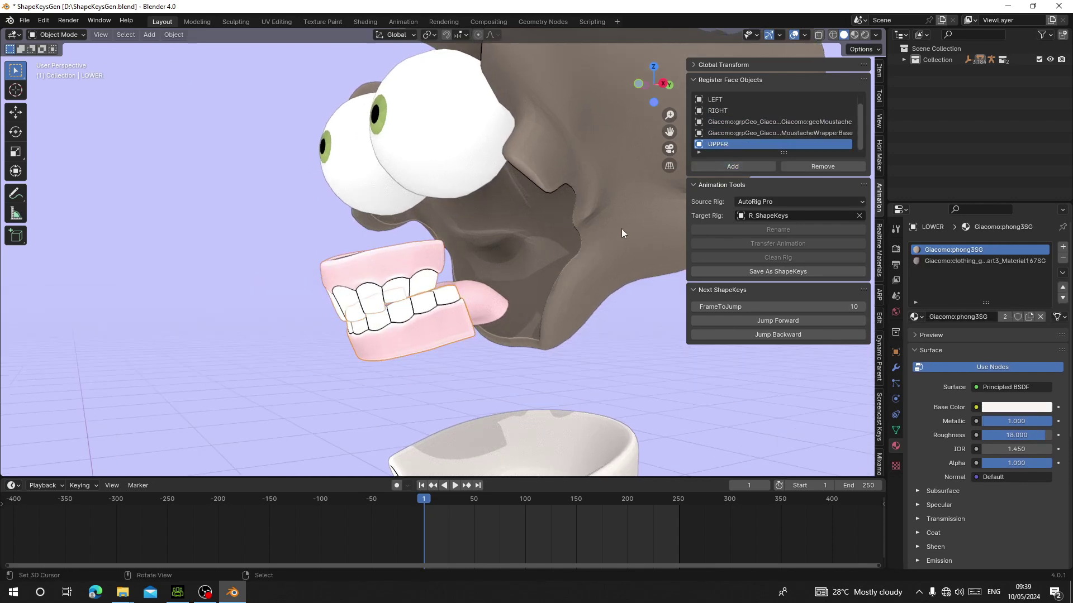
left_click(738, 167)
middle_click_drag(438, 293, 416, 299)
right_click(405, 306)
left_click(732, 166)
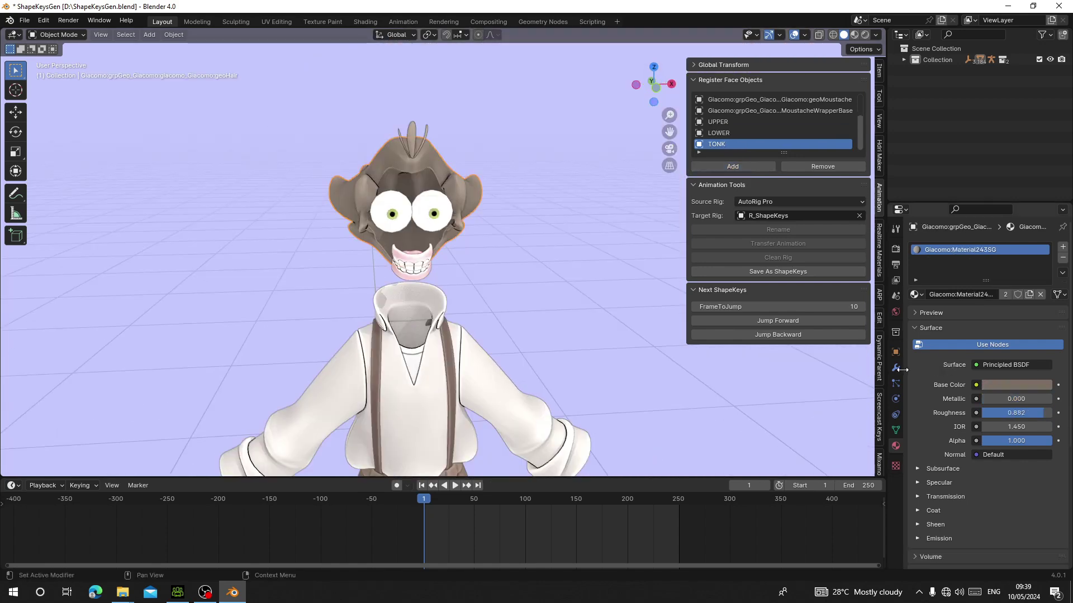
Step: Examine the modifiers on the character's hair mesh
left_click(896, 367)
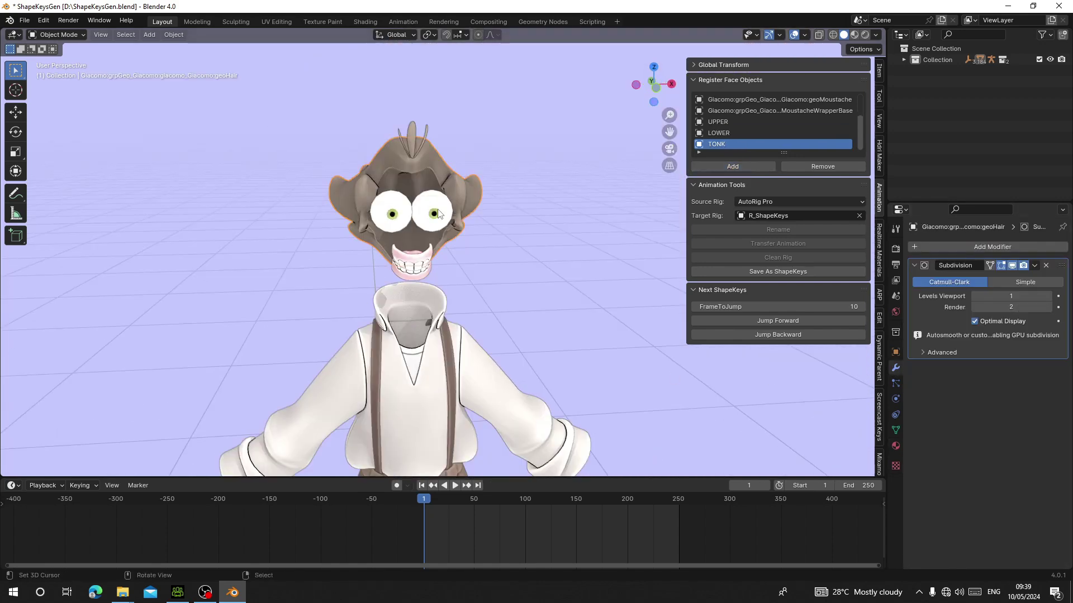
middle_click_drag(400, 275, 378, 268)
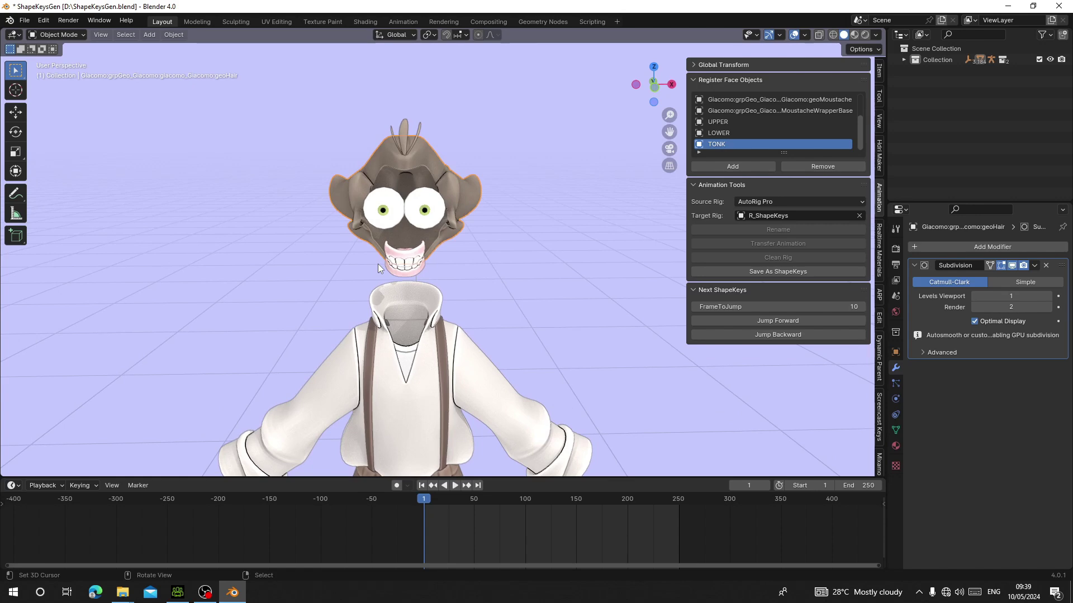
scroll(471, 234, "down", 3)
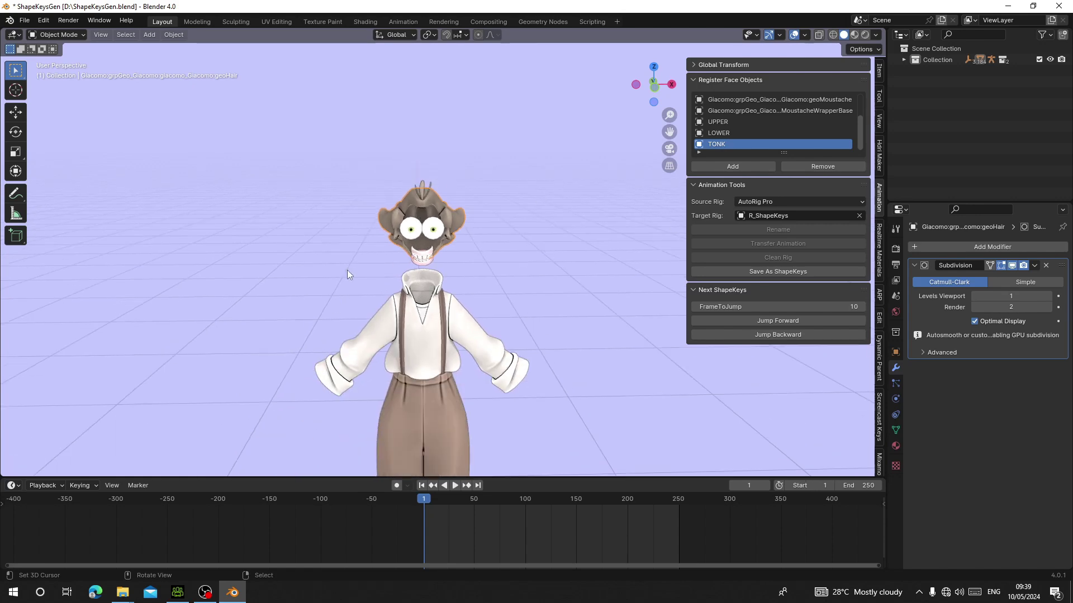
Step: Unhide all objects, return to front view, and hide the character's hat
key("alt+h")
key("KP_1")
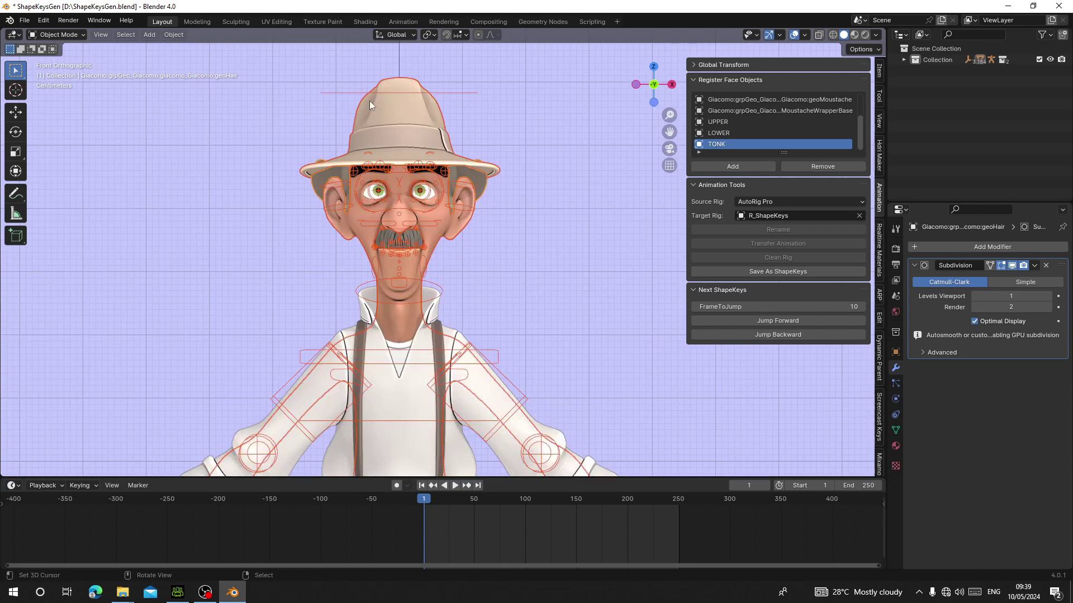
left_click(387, 128)
left_click(393, 120)
key("h")
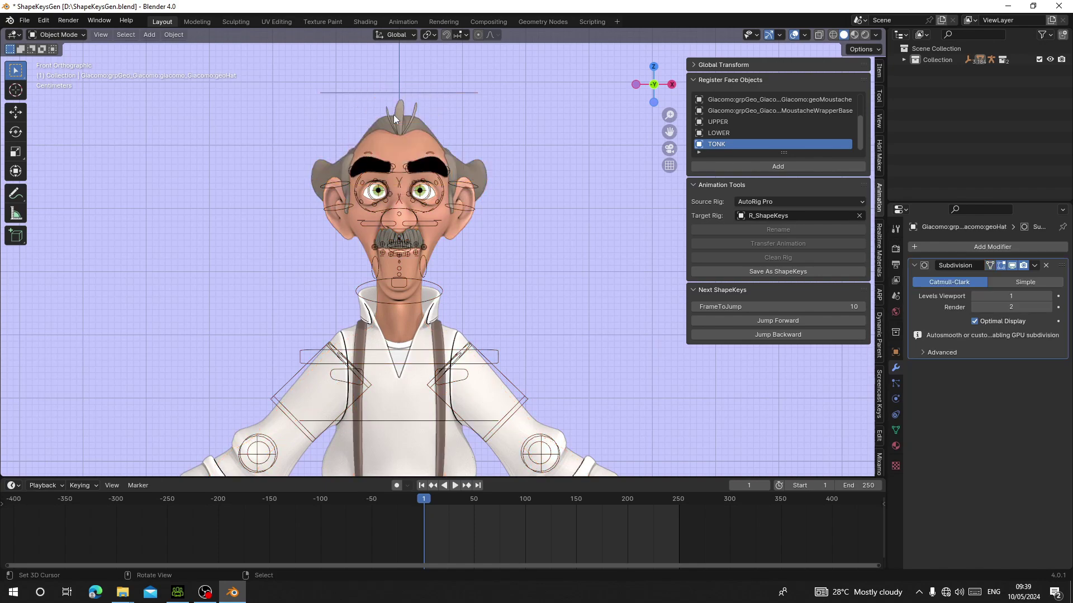
Step: Select the character's rig and transfer the add-on's facial animation onto it with Transfer Animation
scroll(413, 189, "up", 5)
scroll(423, 204, "down", 5)
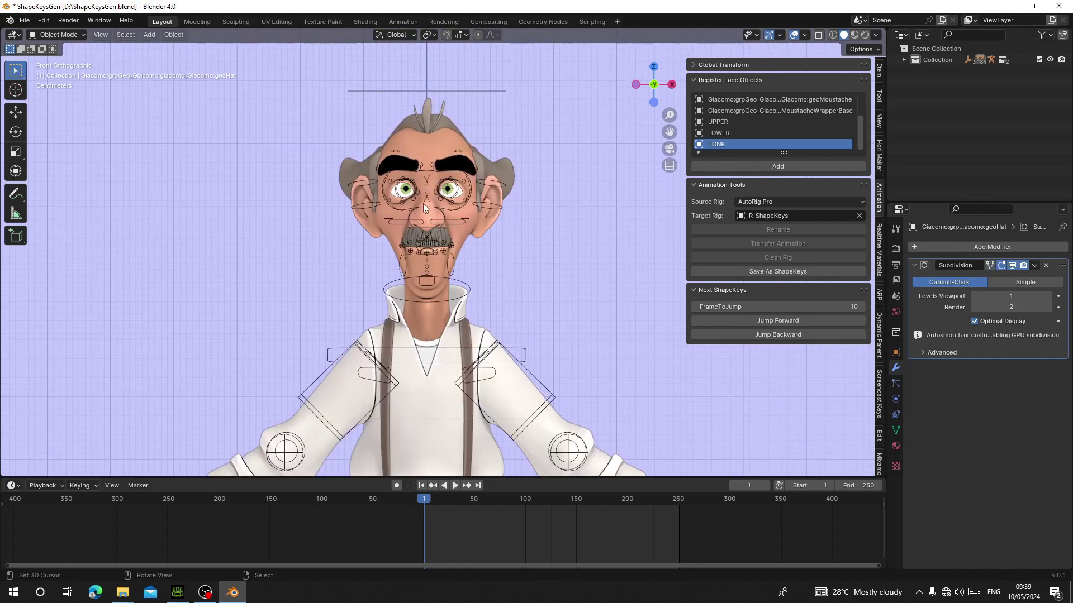
left_click(466, 286)
scroll(466, 286, "down", 3)
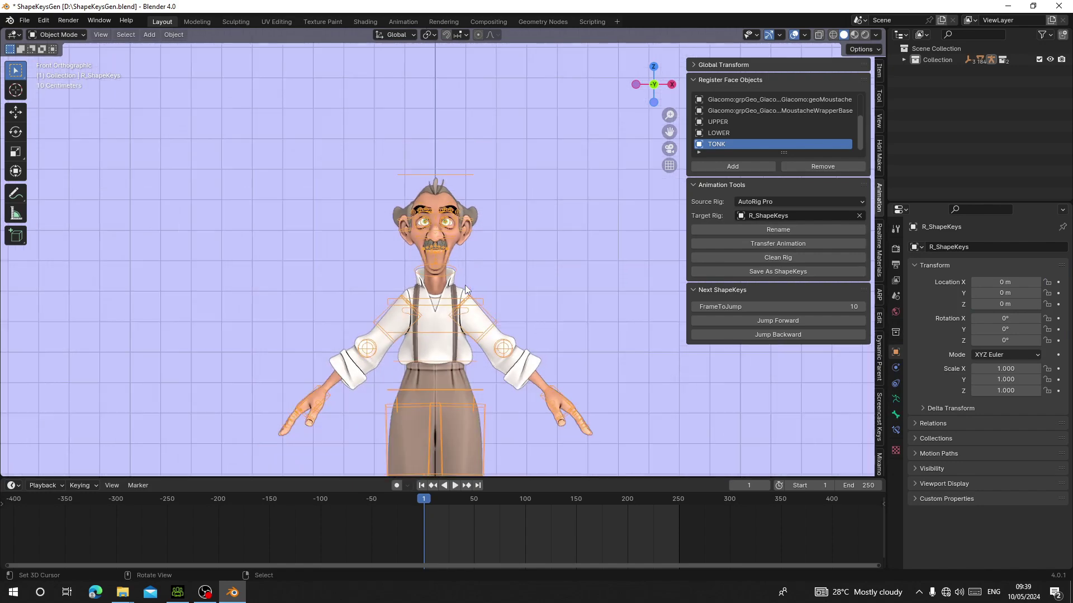
scroll(548, 162, "up", 5)
scroll(474, 506, "up", 8)
scroll(474, 506, "up", 1)
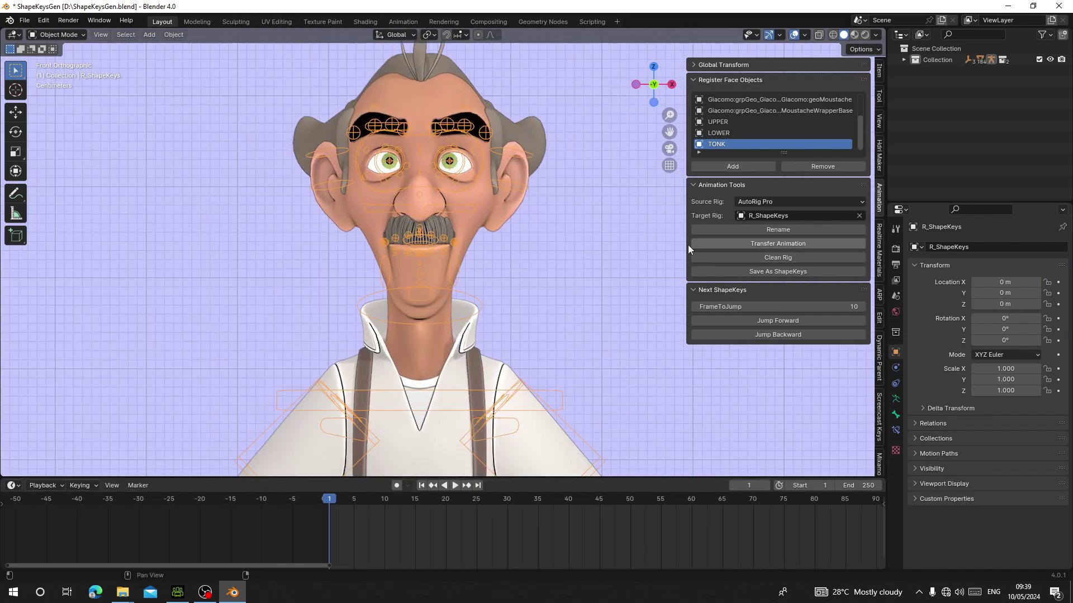
left_click(765, 243)
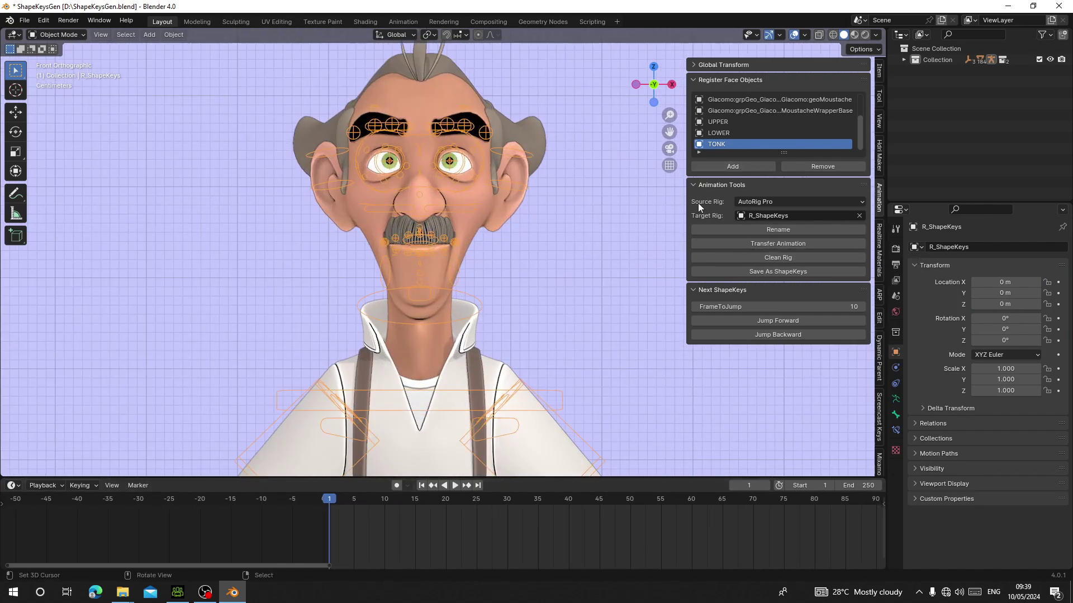
left_click(744, 244)
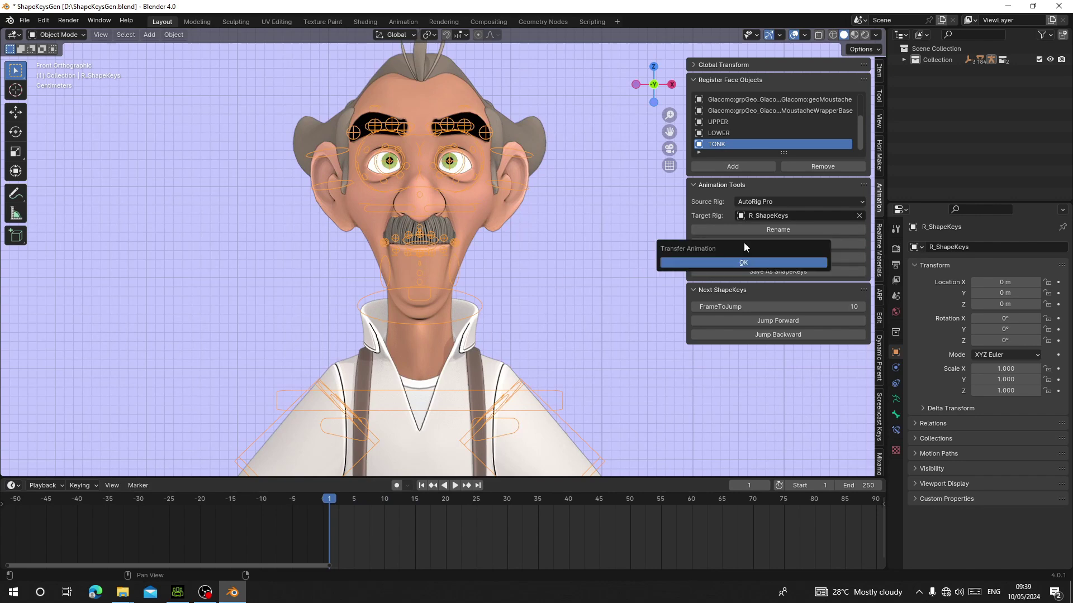
left_click(743, 262)
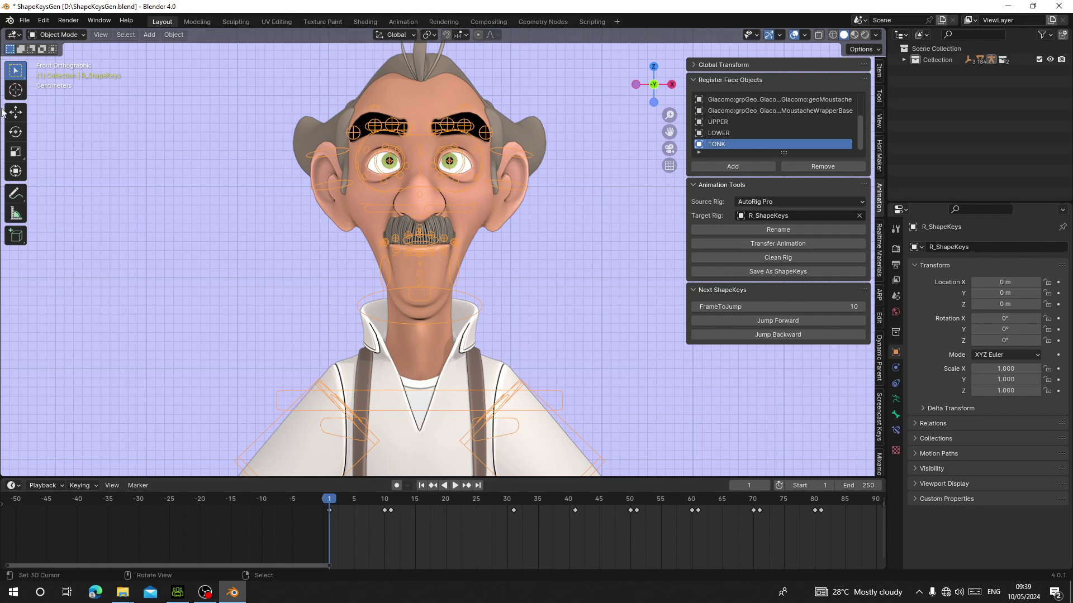
Step: Inspect the transferred keyframes with the rig in Pose Mode, and return to Object Mode
left_click(58, 35)
left_click(57, 71)
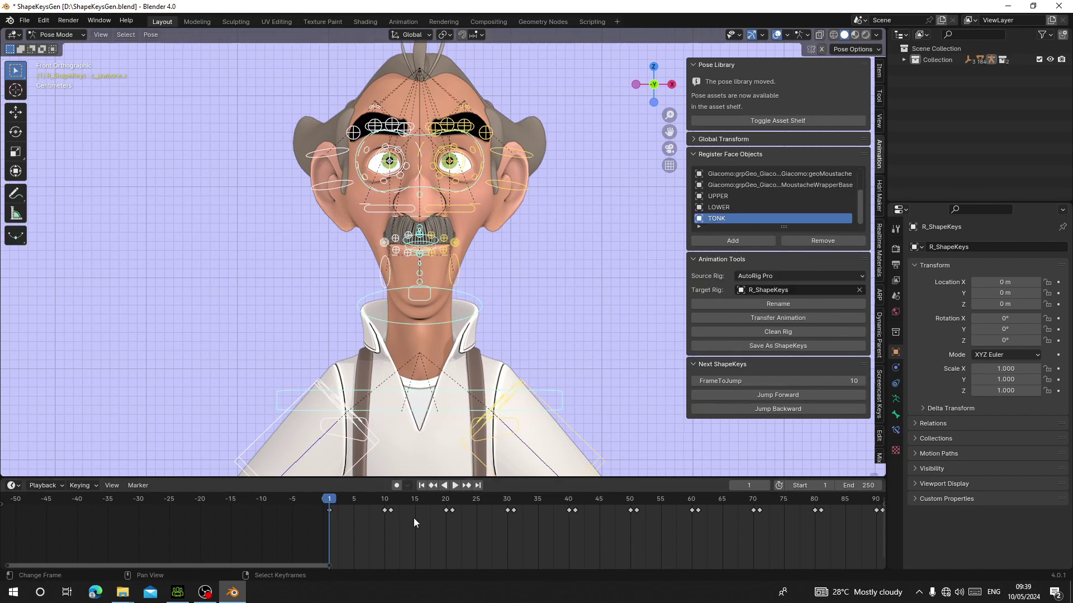
scroll(414, 518, "up", 4)
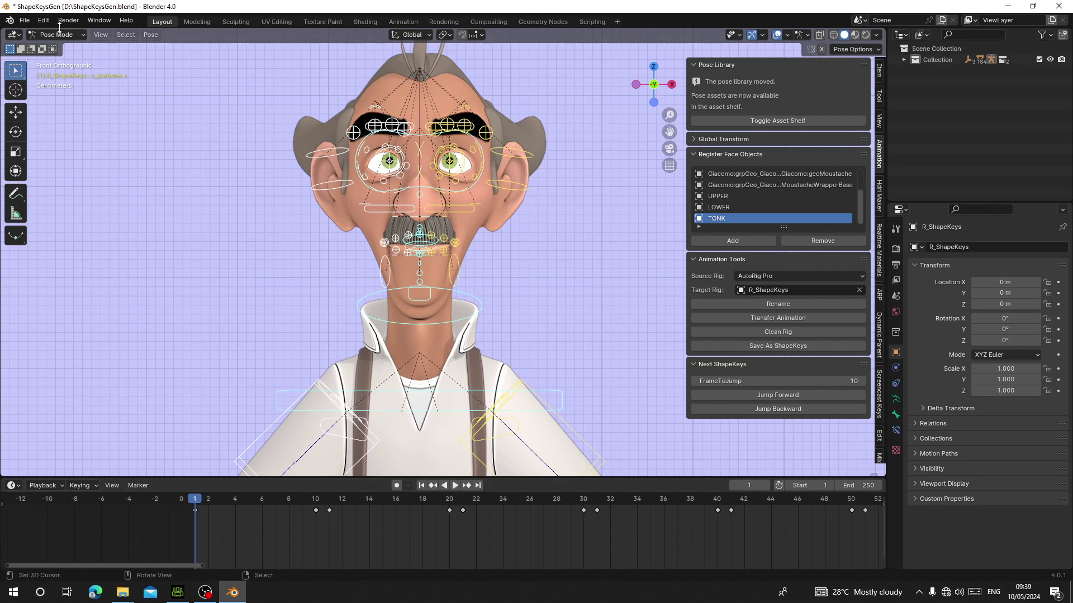
left_click(56, 35)
left_click(53, 45)
Step: Play the transferred animation and set the timeline's end frame to 572
key("space")
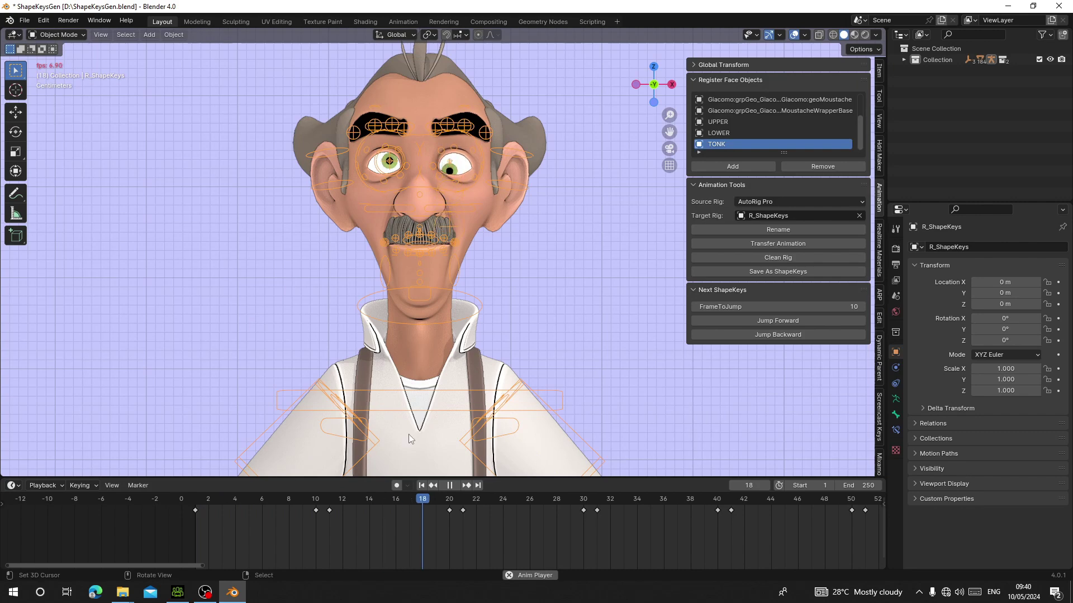
scroll(399, 258, "up", 5)
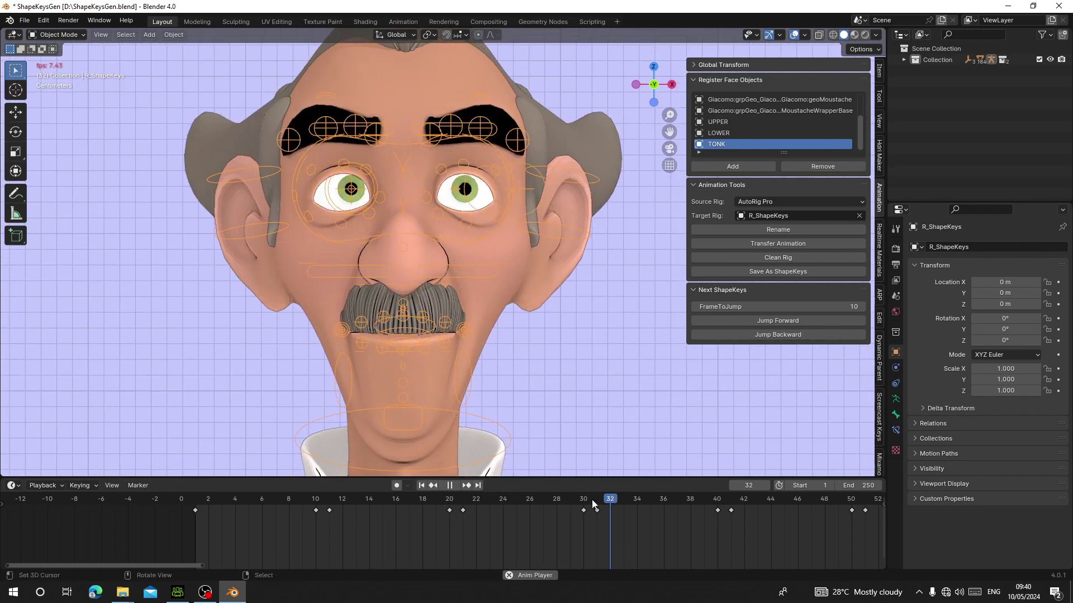
scroll(607, 516, "down", 12)
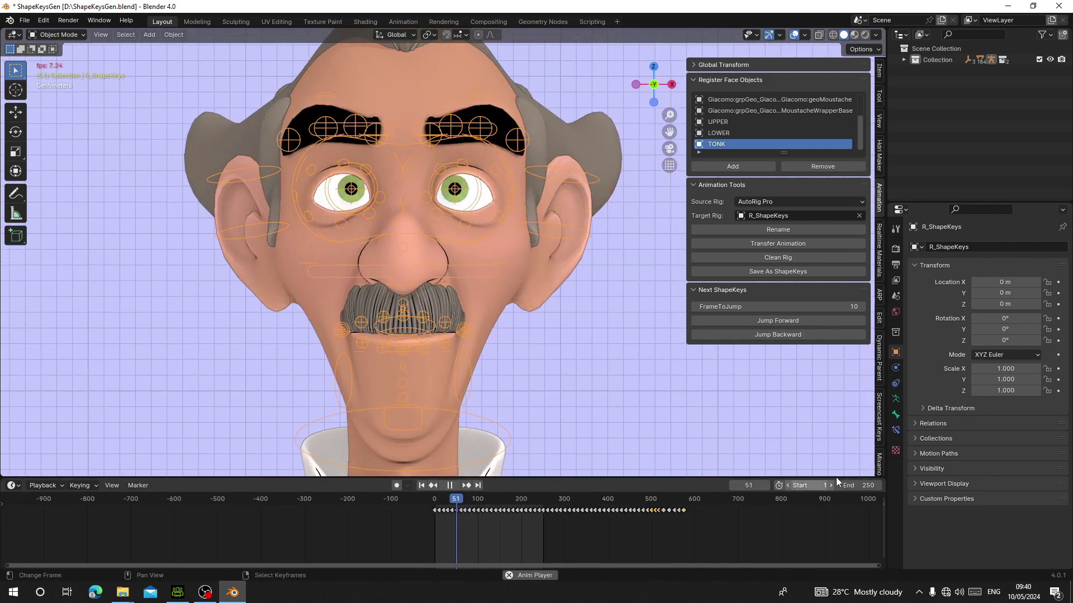
left_click_drag(849, 485, 1029, 485)
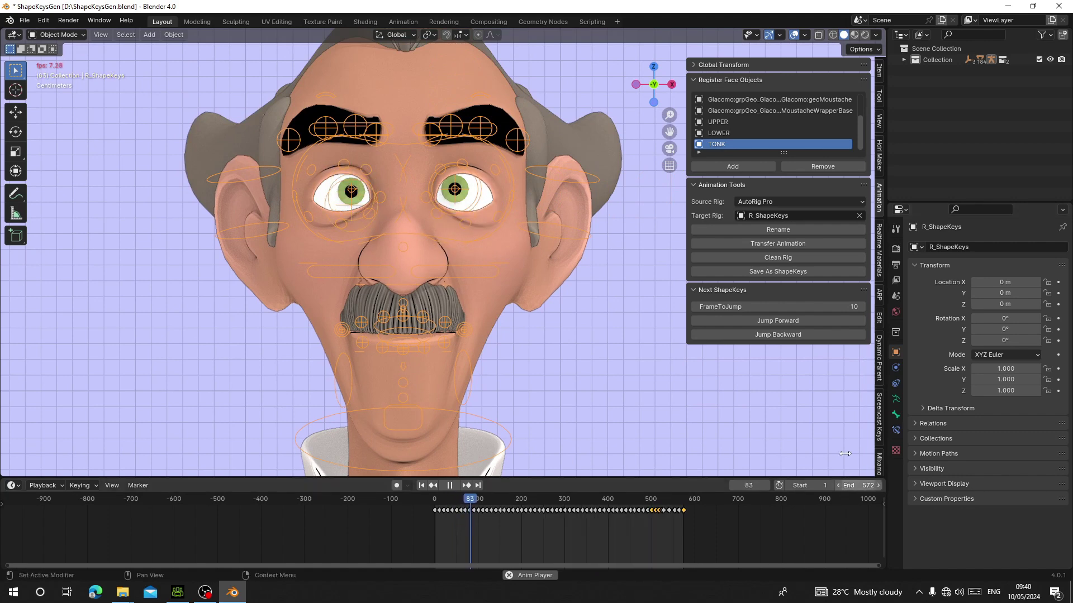
Step: Set the viewport Max Subdivision under Simplify to 0 in the render settings
left_click(896, 249)
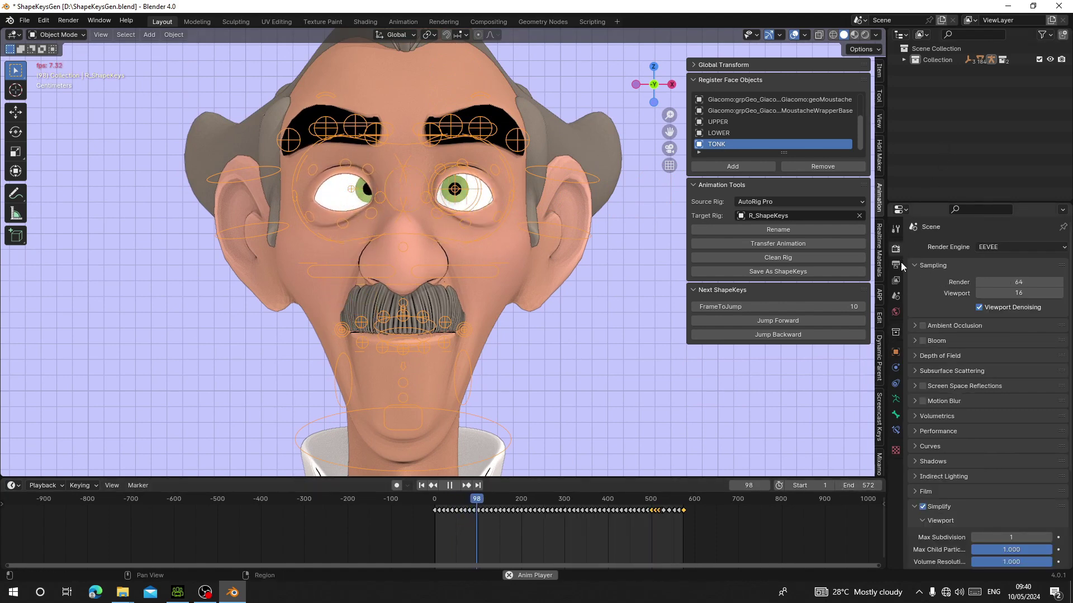
scroll(981, 496, "down", 3)
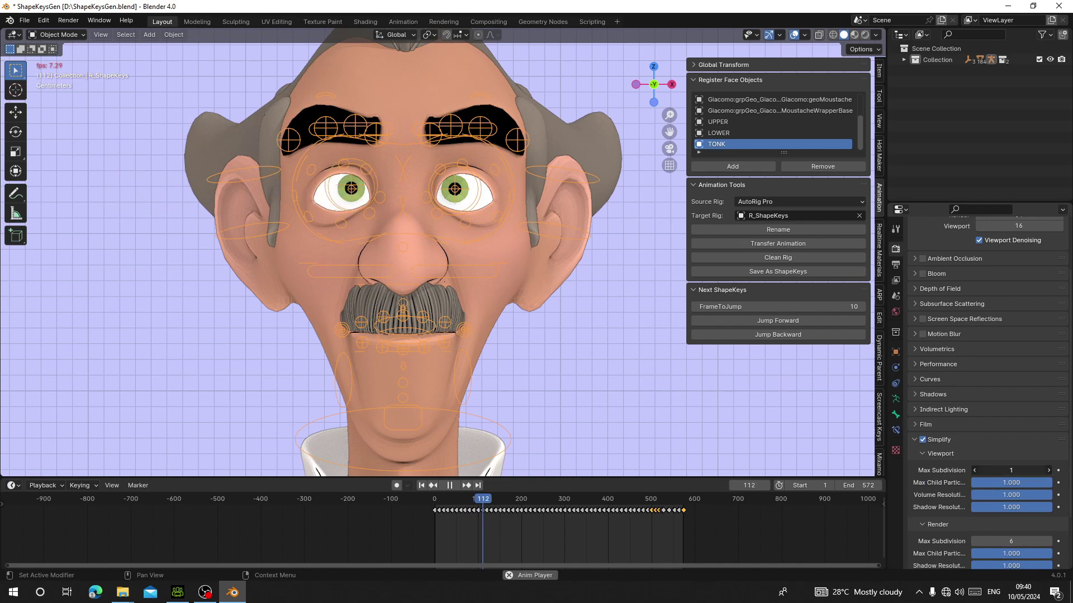
left_click(975, 470)
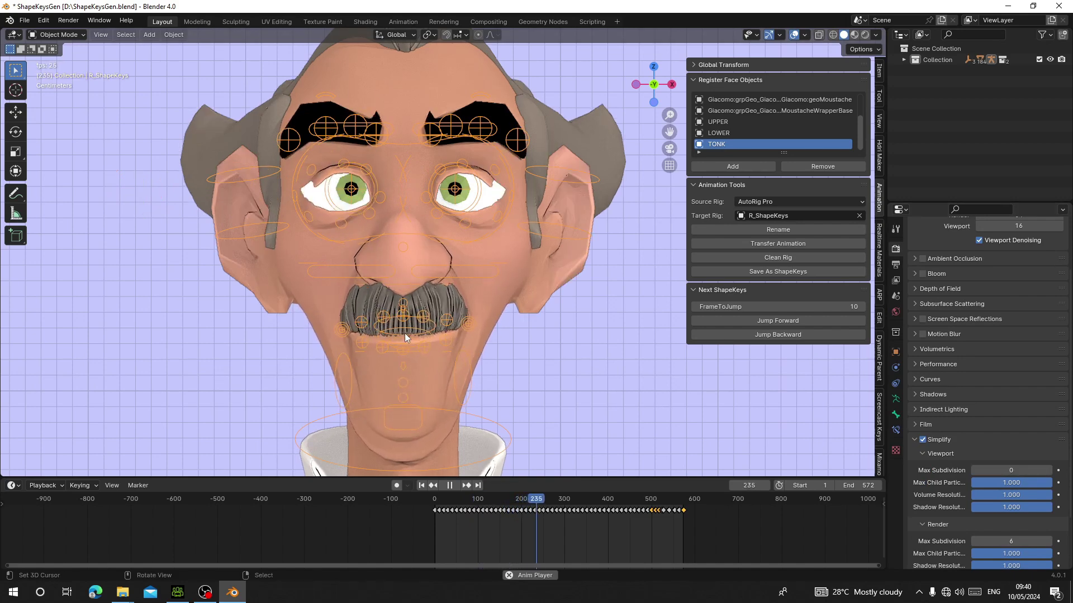
Step: Watch the face animation playback, stop it, and return to frame 1
scroll(406, 330, "up", 1)
middle_click_drag(406, 331, 411, 304, "shift")
left_click_drag(454, 518, 460, 542)
key("space")
left_click(421, 485)
scroll(443, 519, "up", 12)
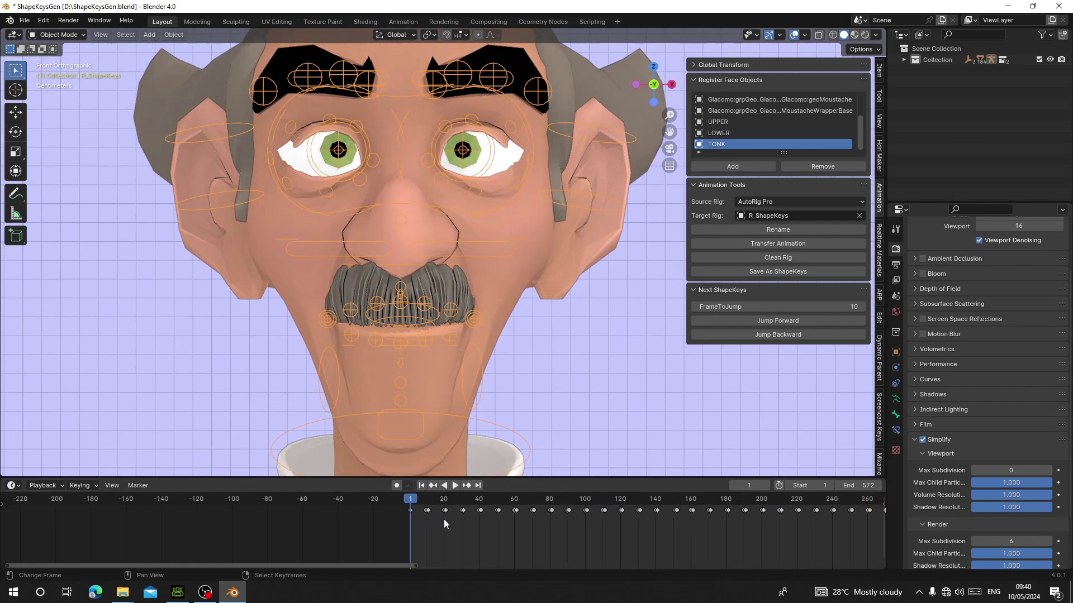
scroll(443, 518, "up", 7)
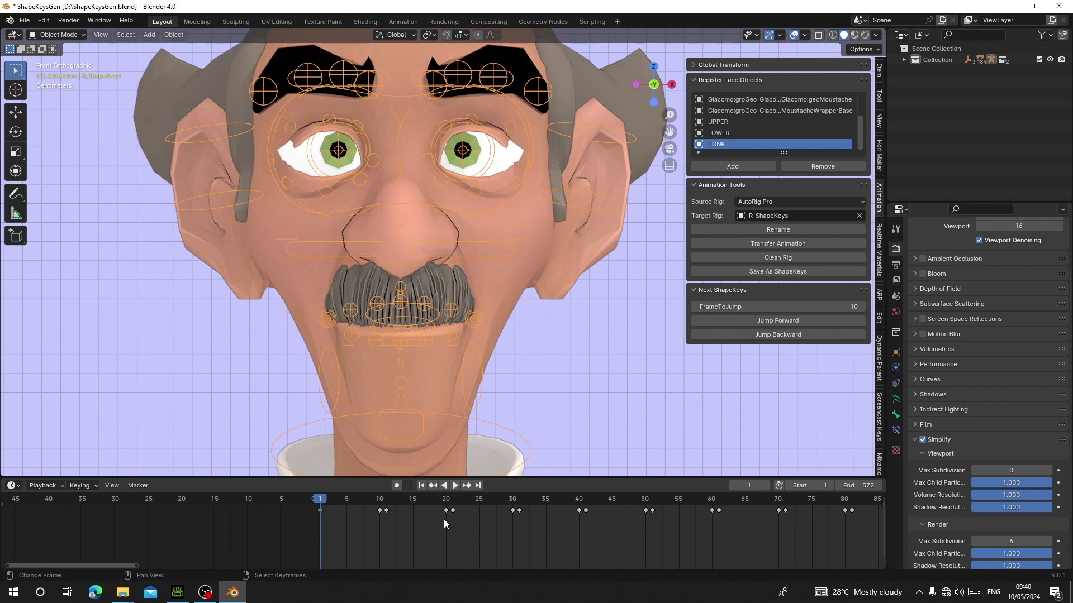
scroll(444, 519, "up", 3)
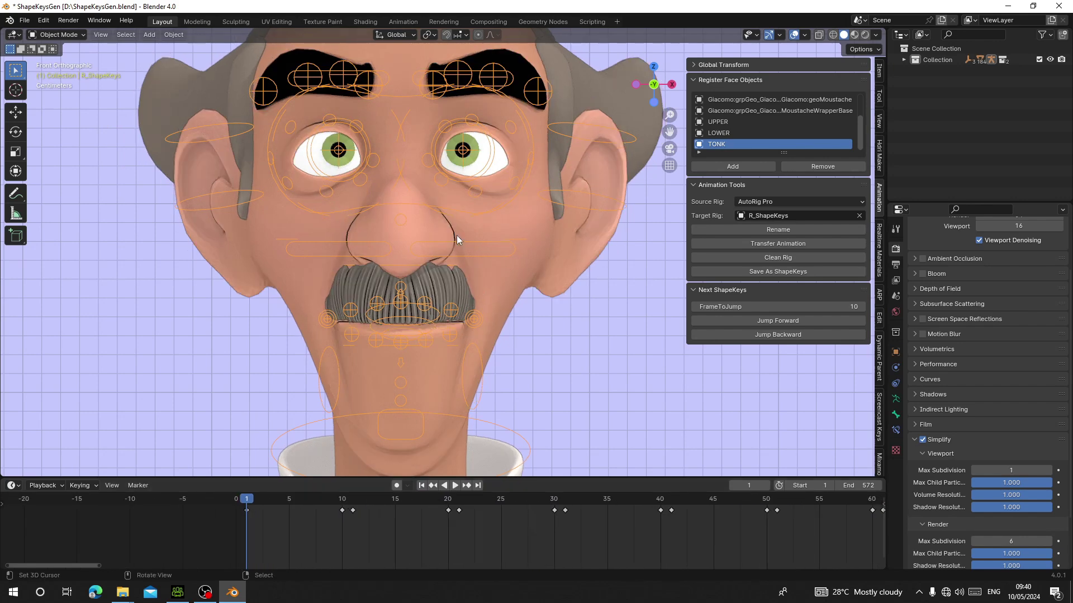
middle_click_drag(457, 235, 461, 253, "shift")
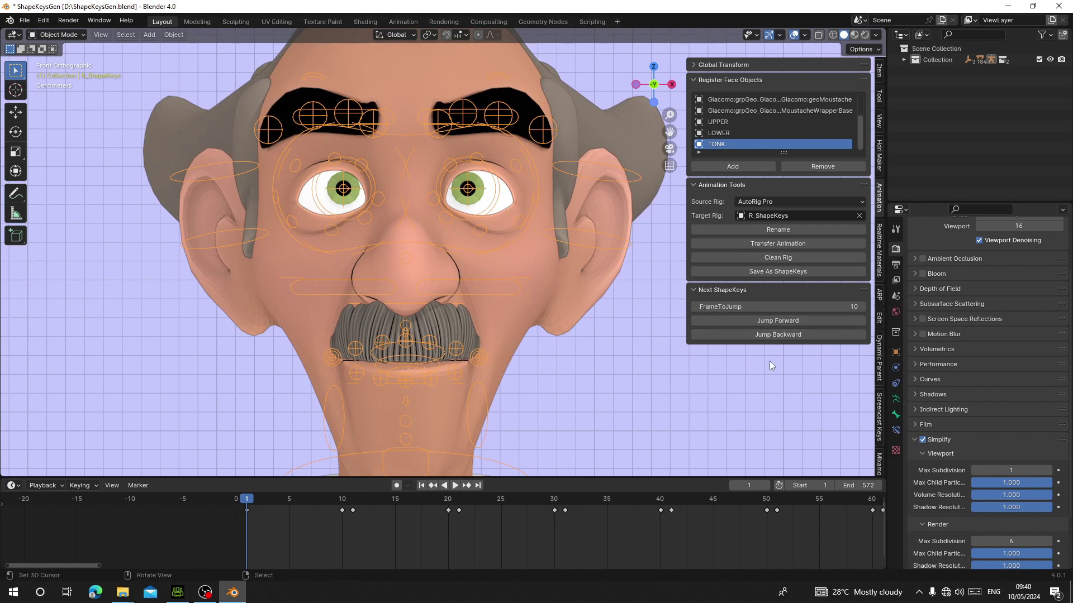
Step: Try the add-on's 10-frame jump forward and backward, and briefly hide and unhide the rig
left_click(773, 321)
left_click(774, 334)
scroll(311, 531, "up", 4)
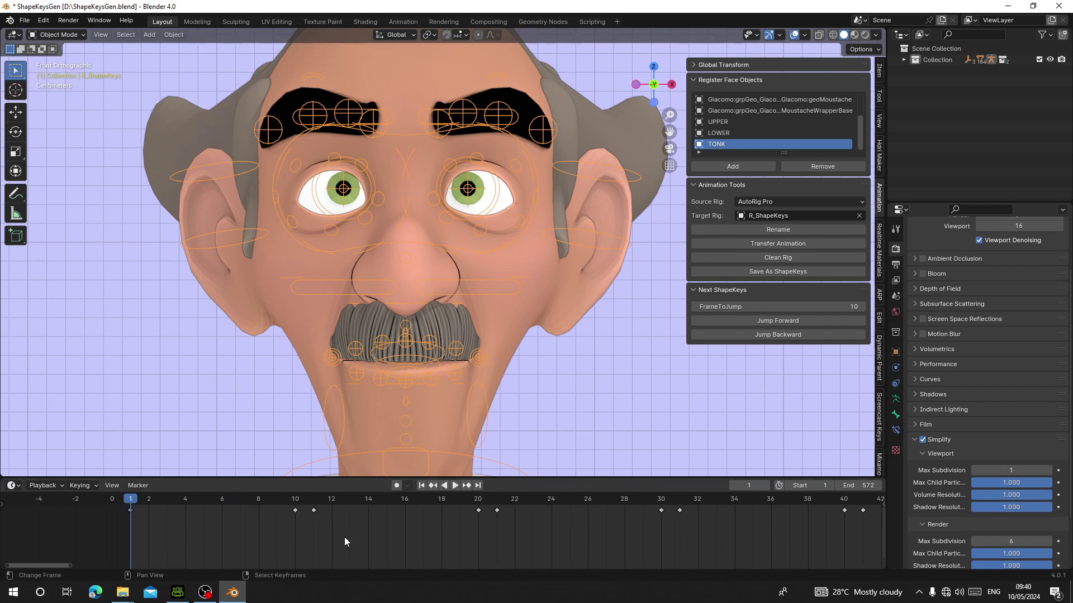
scroll(437, 230, "up", 1)
scroll(439, 229, "up", 1)
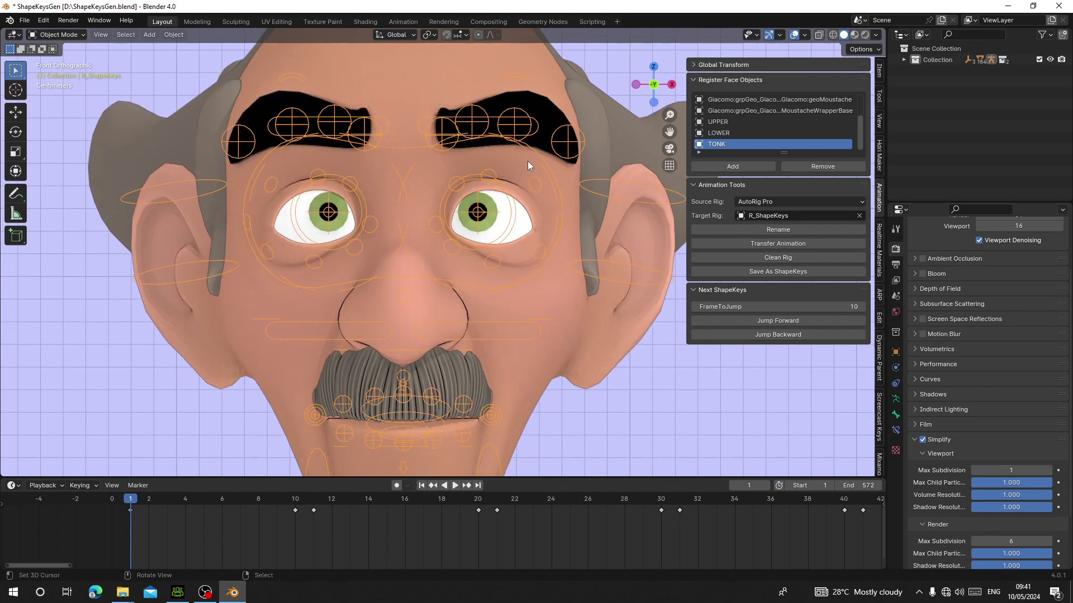
key("h")
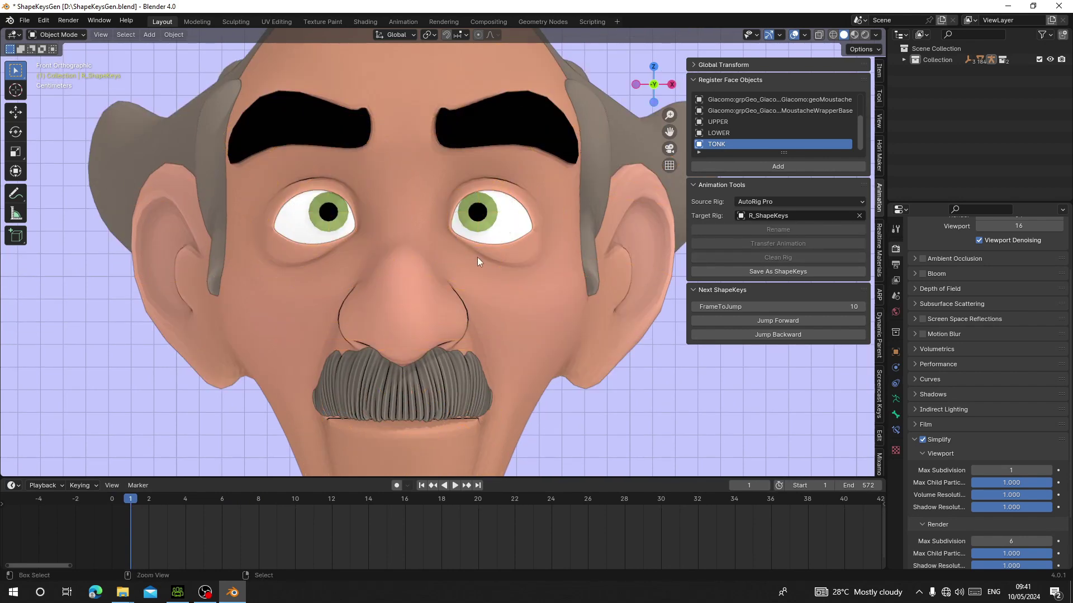
key("alt+h")
Step: Move the timeline to frame 10 and examine the left eye's blink pose
scroll(226, 519, "up", 1)
key("space")
left_click_drag(340, 518, 377, 514)
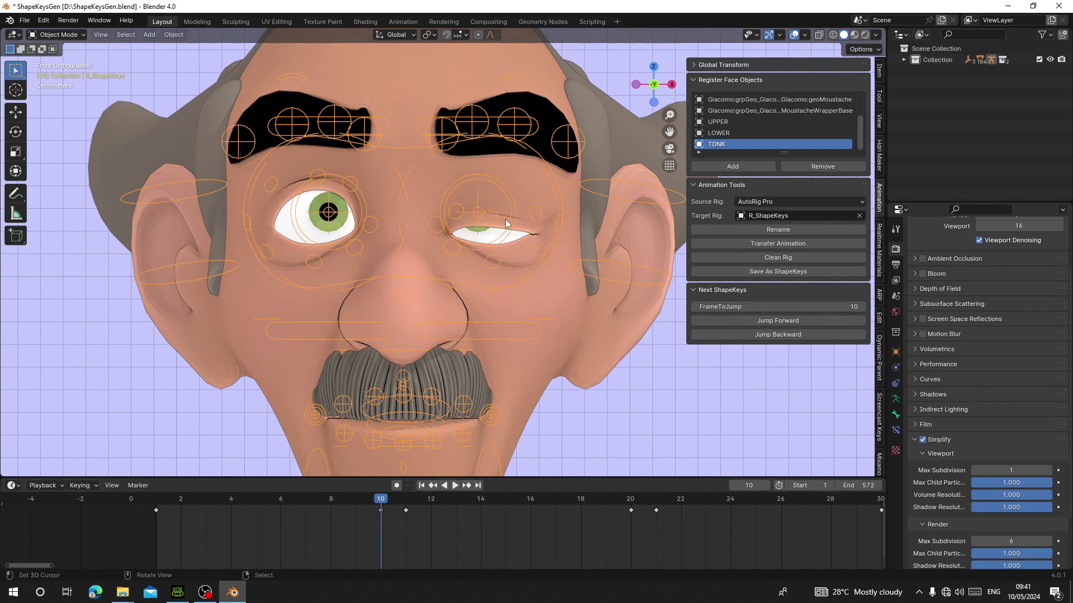
scroll(437, 153, "down", 3)
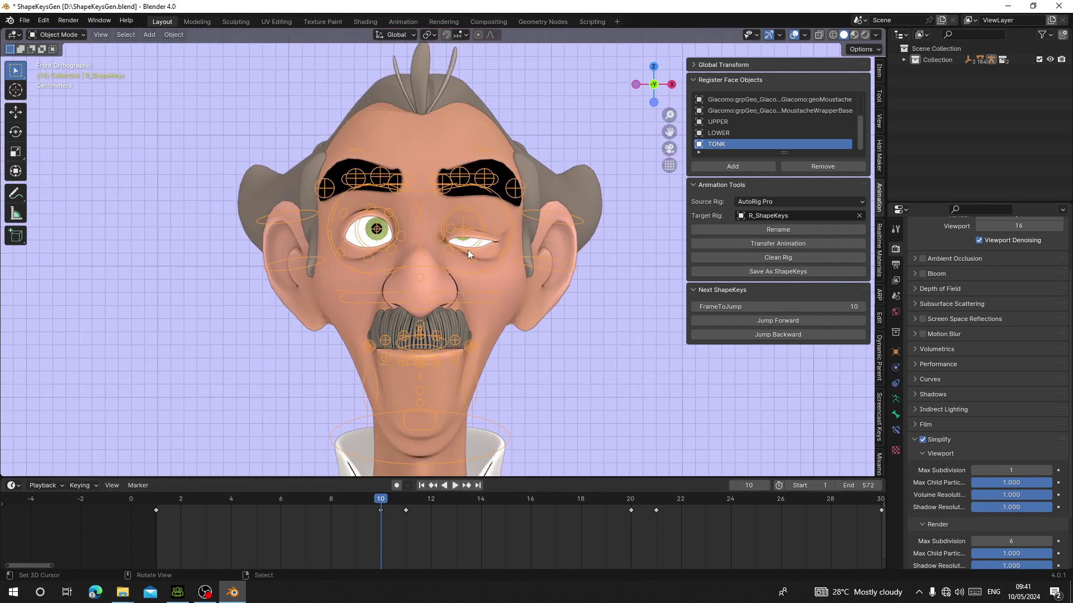
scroll(467, 249, "up", 4)
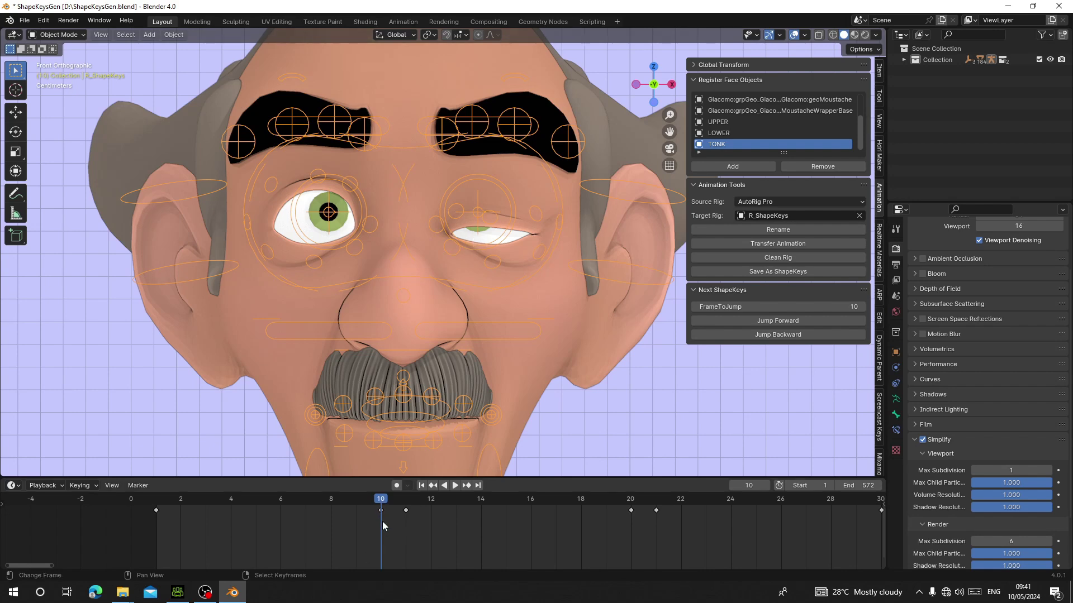
key("shift+ctrl+space")
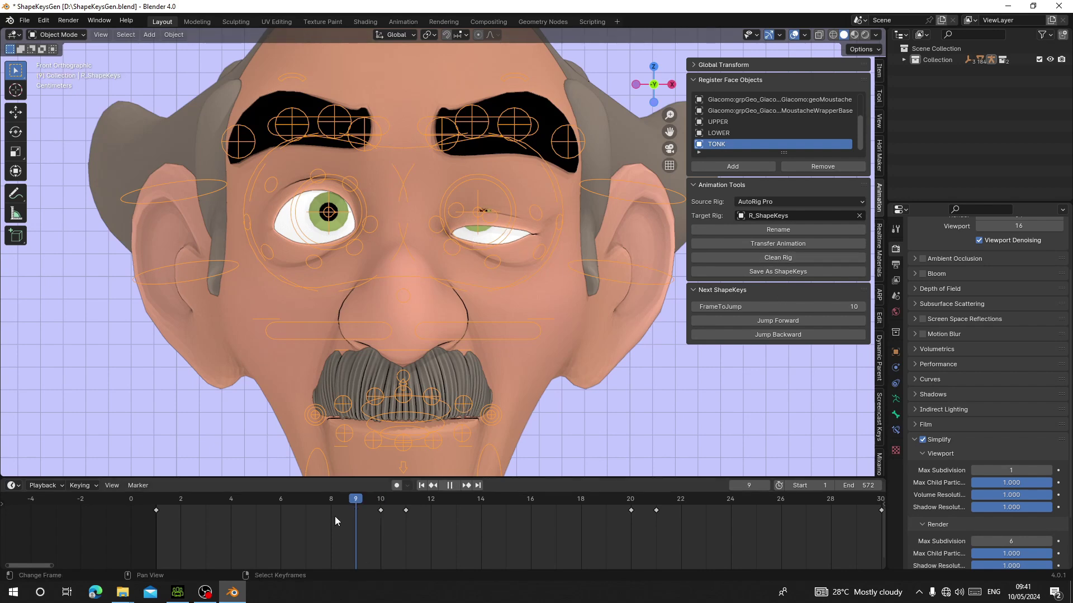
left_click(364, 499)
left_click_drag(352, 529, 381, 525)
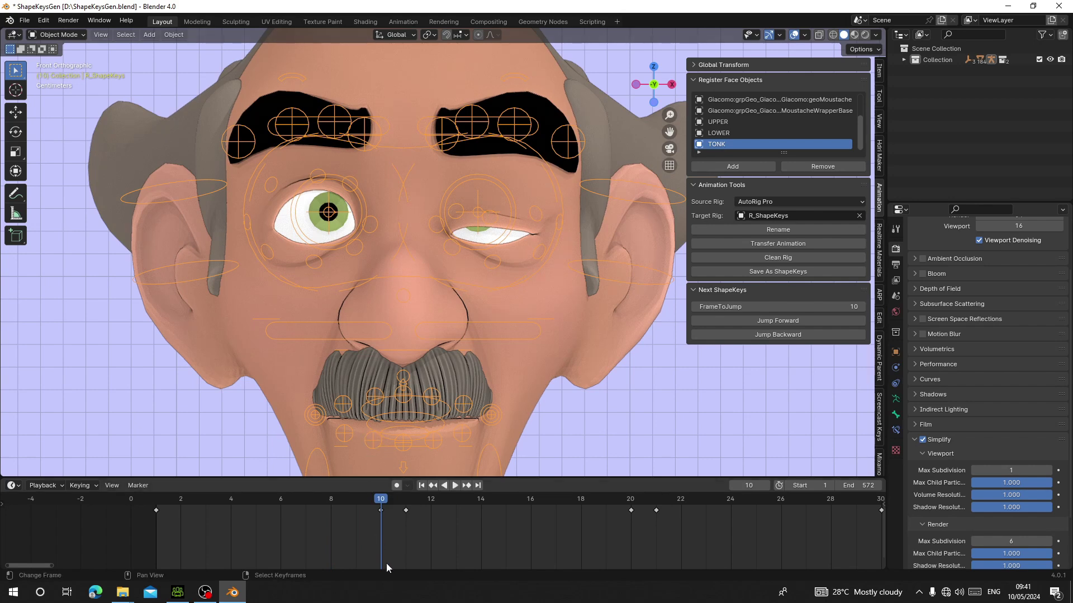
Step: Save the pose at frame 10 as the eyeBlinkLeft shape key with Save As ShapeKeys
left_click(796, 269)
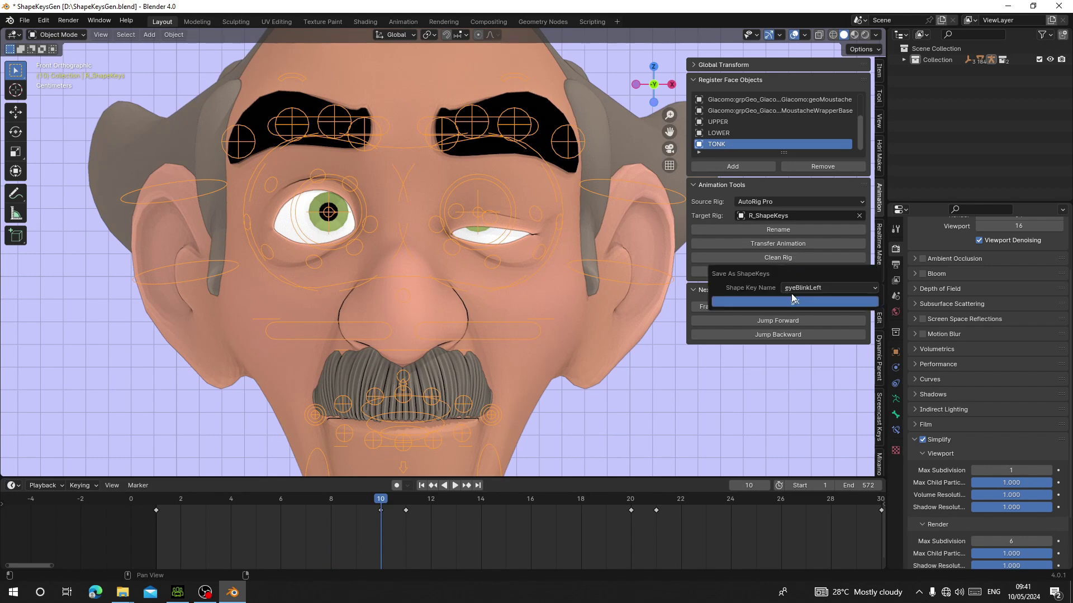
left_click(809, 291)
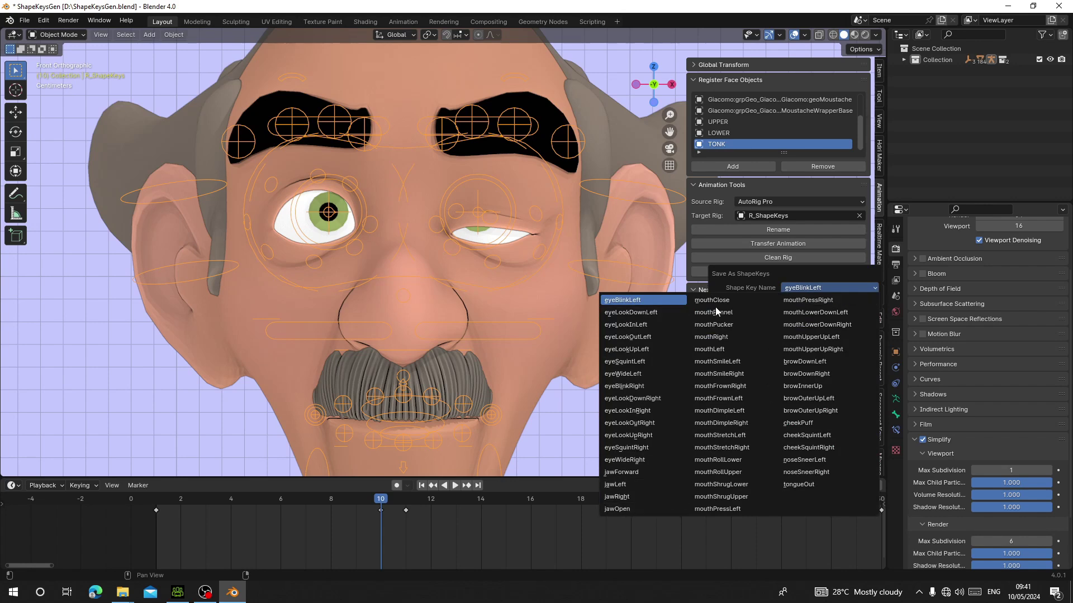
left_click(675, 298)
left_click(793, 288)
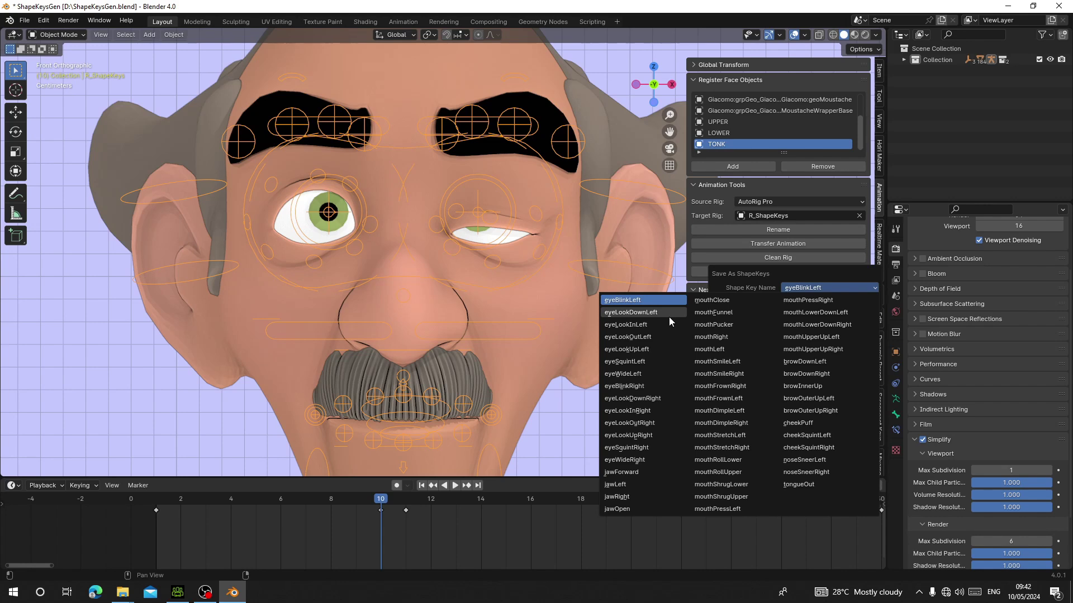
left_click(821, 288)
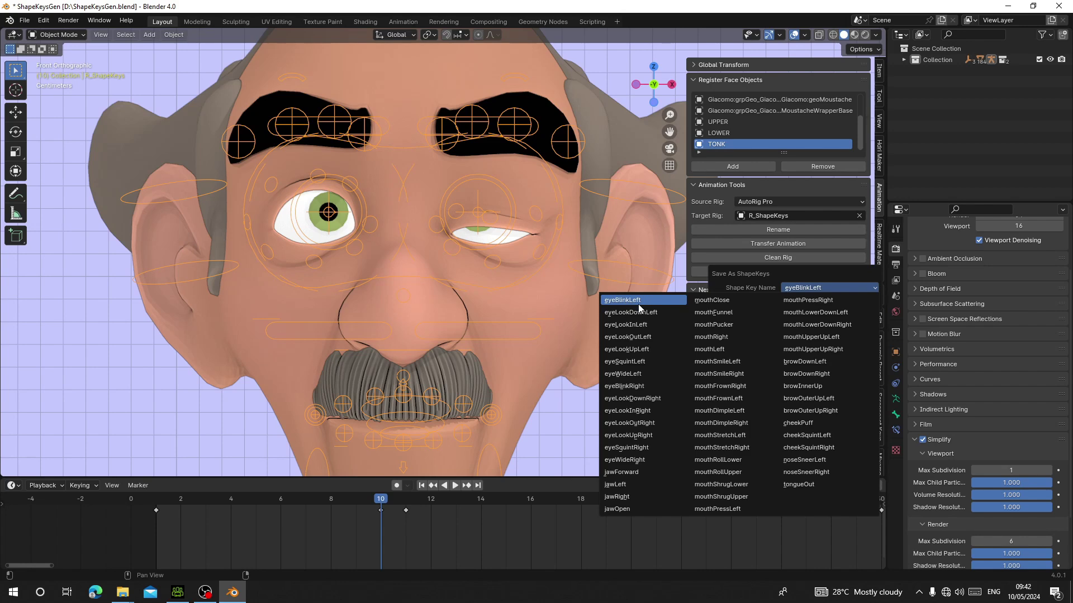
left_click(640, 305)
left_click(785, 304)
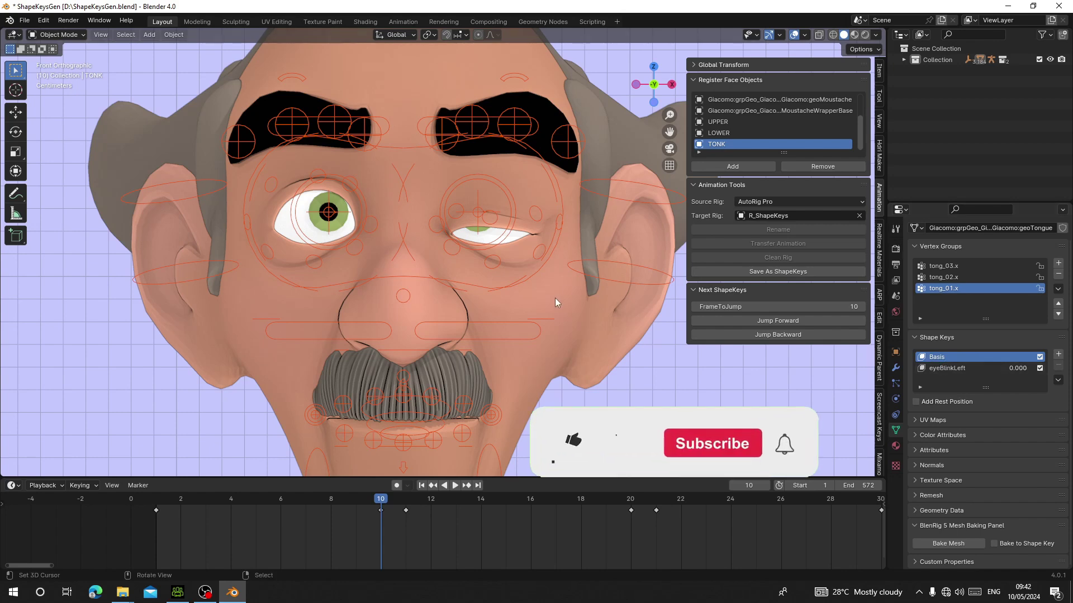
Step: Jump forward to frame 20 and save the pose as the eyeLookDownLeft shape key
left_click(766, 322)
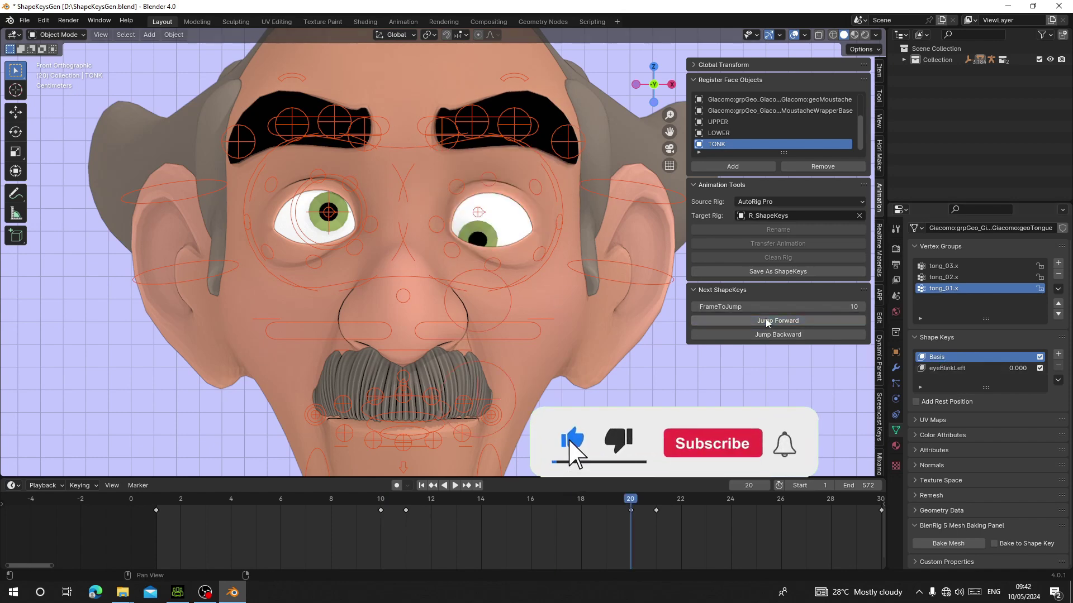
middle_click_drag(620, 546, 428, 542)
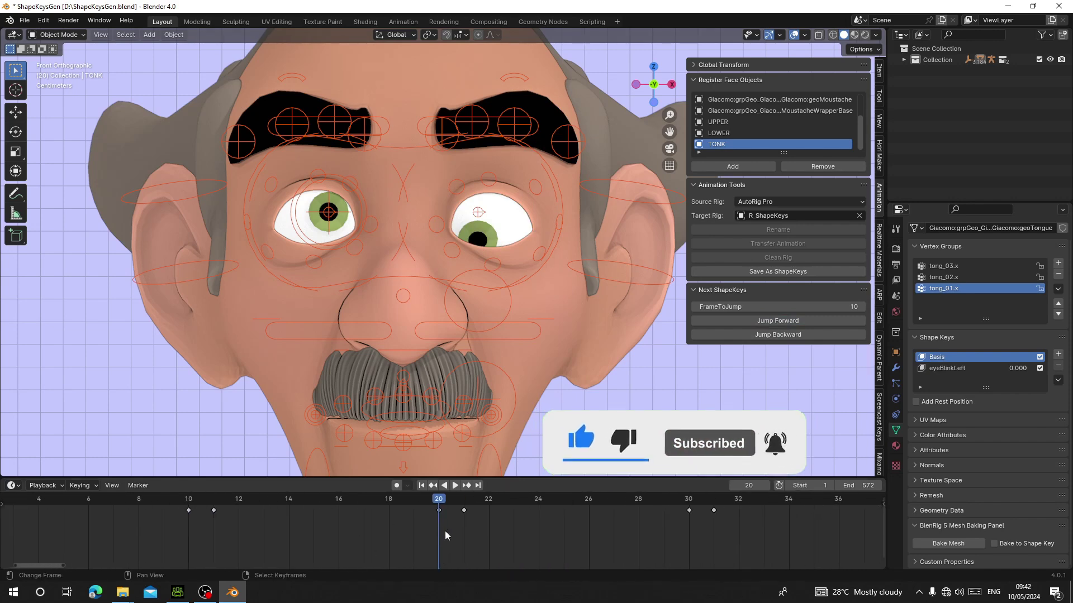
left_click(739, 271)
left_click(745, 290)
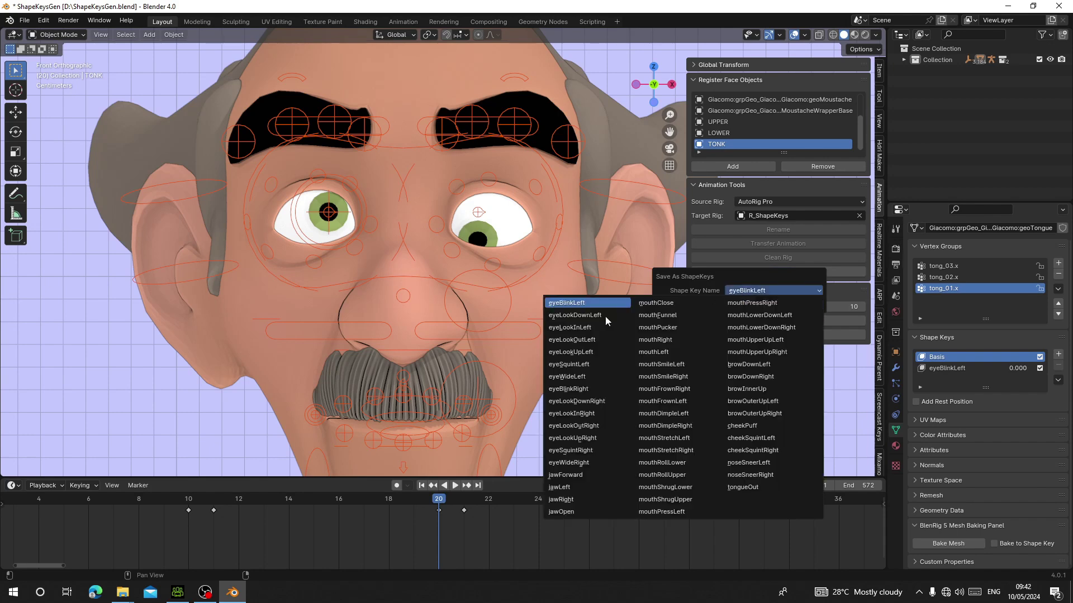
left_click(567, 316)
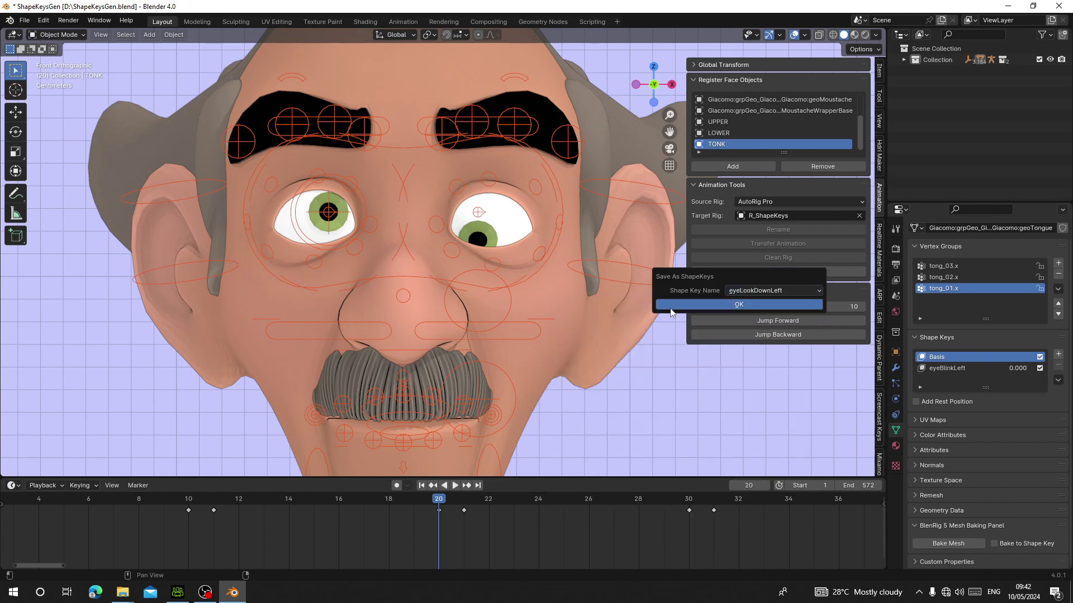
left_click(689, 301)
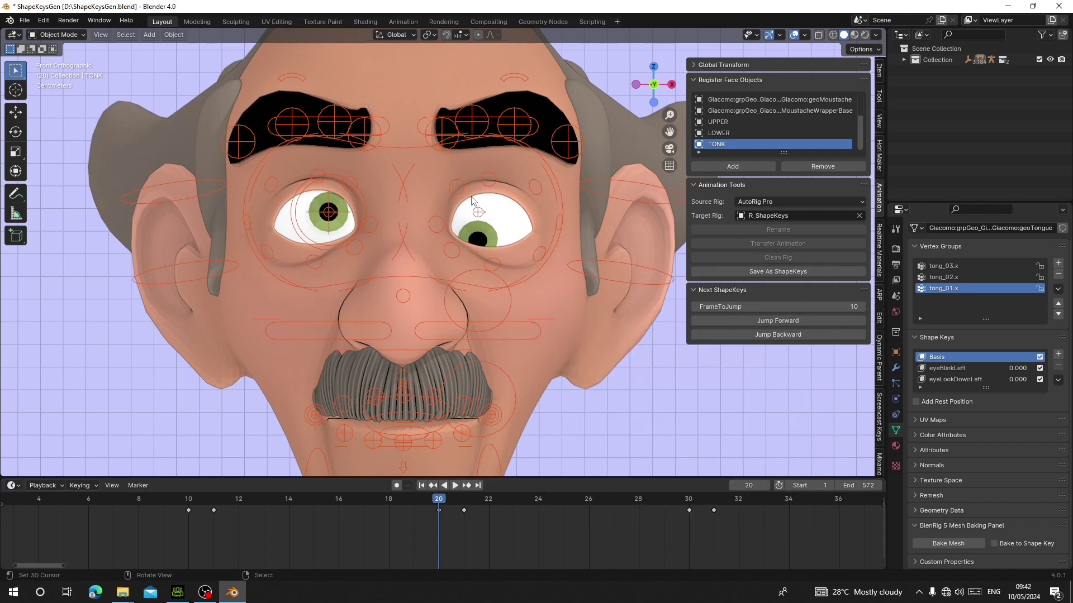
Step: Jump forward to frame 30 and save the pose as the eyeLookInLeft shape key
left_click(750, 320)
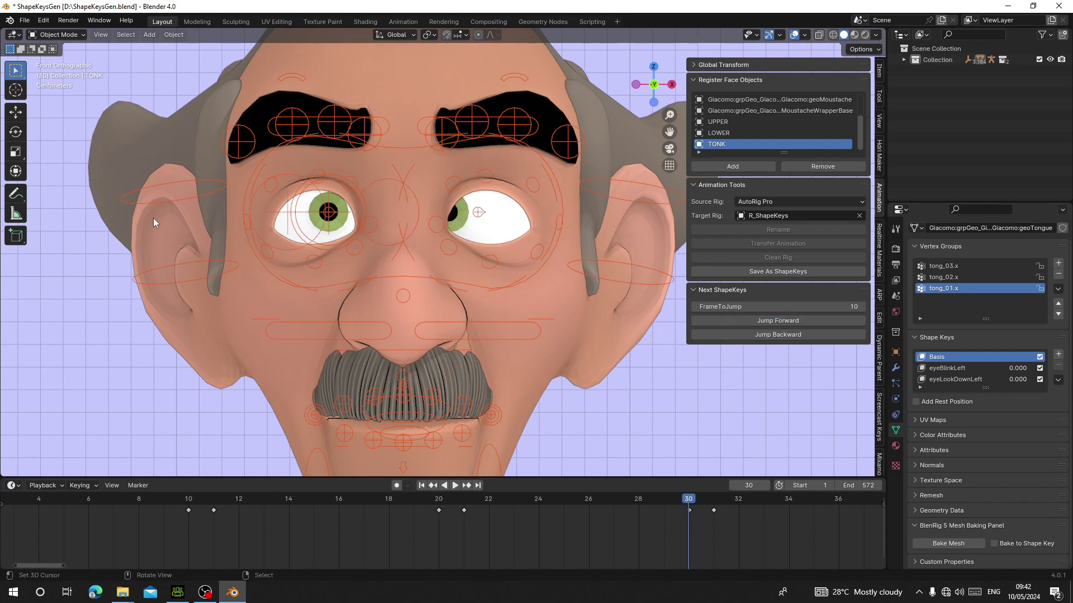
left_click(716, 272)
left_click(729, 293)
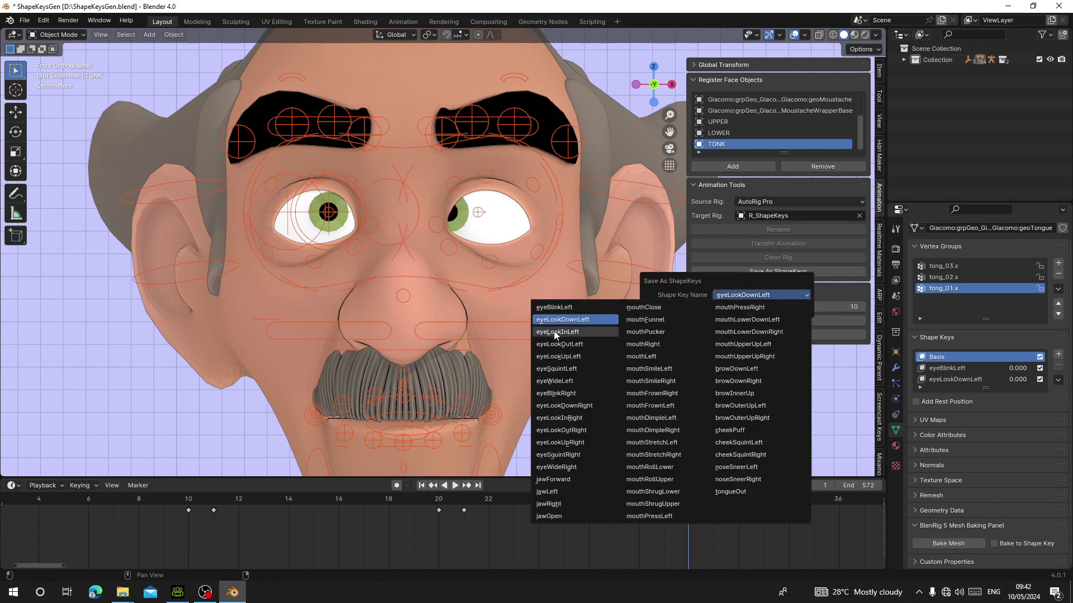
left_click(571, 333)
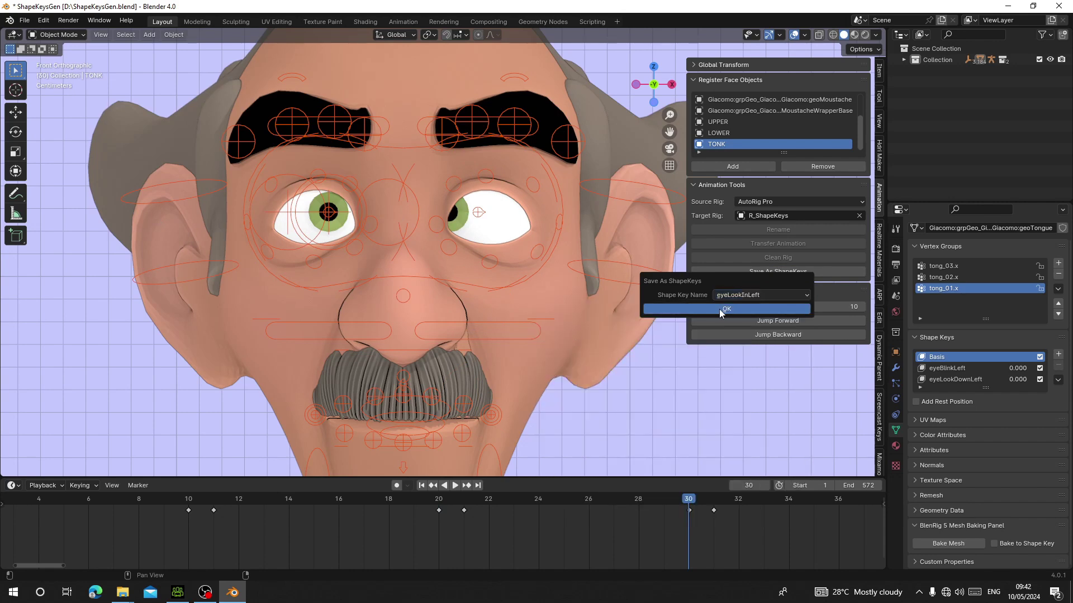
left_click(719, 309)
Step: Jump forward to frame 40 and save the pose as the eyeLookOutLeft shape key
left_click(763, 319)
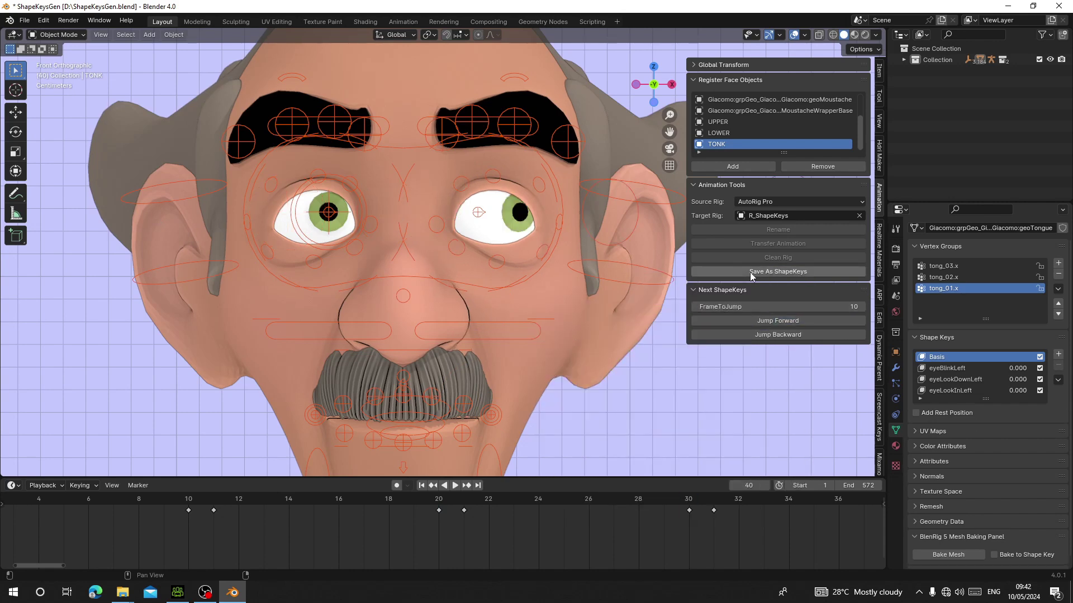
left_click(749, 273)
left_click(756, 293)
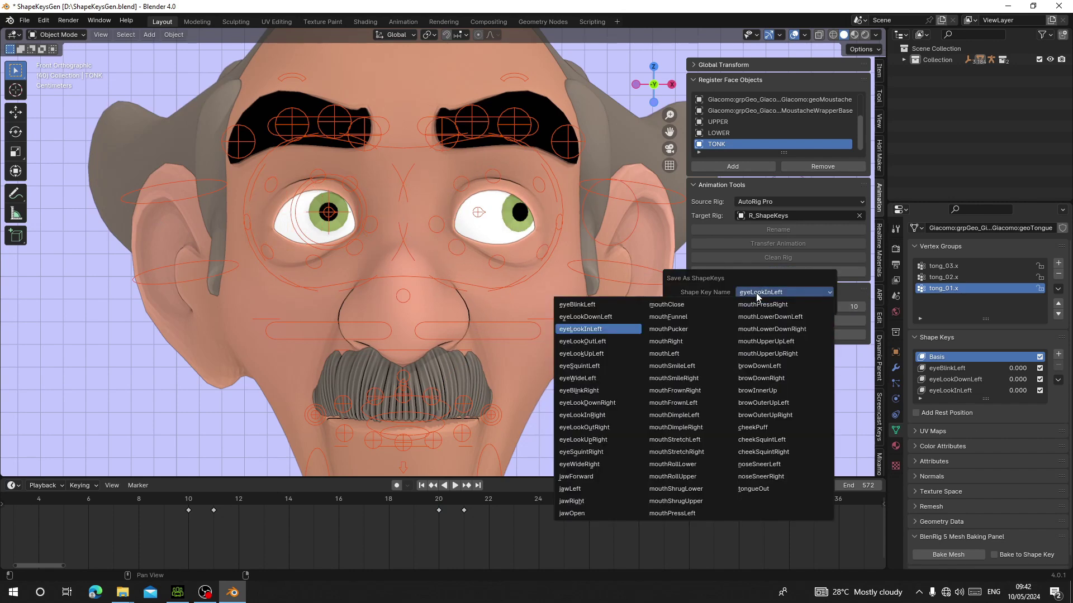
left_click(586, 344)
left_click(729, 311)
Step: Jump forward to frame 50 and save the pose as the eyeLookUpLeft shape key
left_click(759, 321)
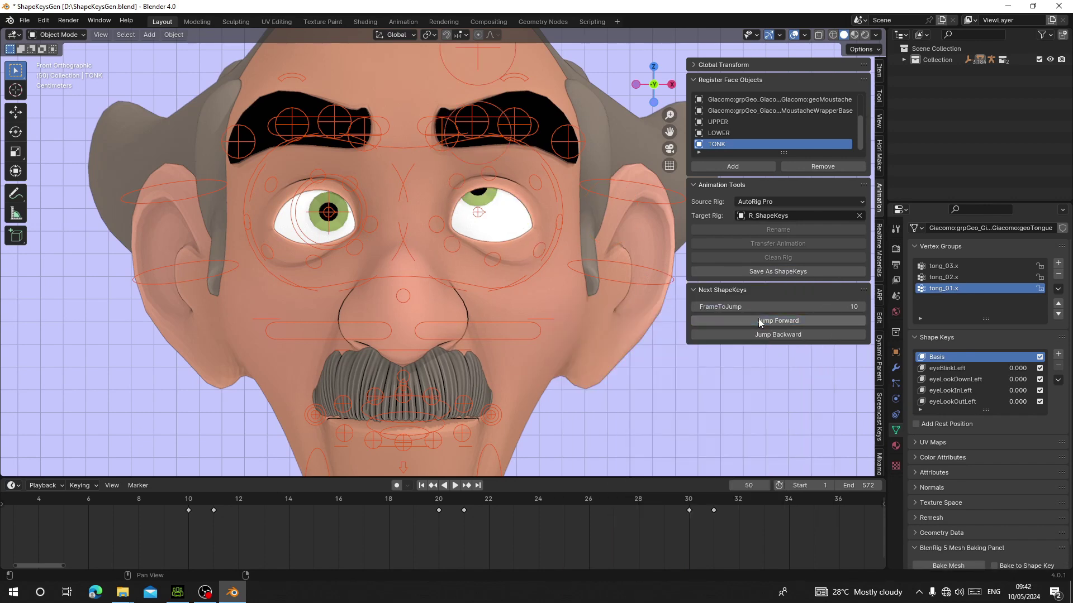
left_click(758, 273)
left_click(760, 294)
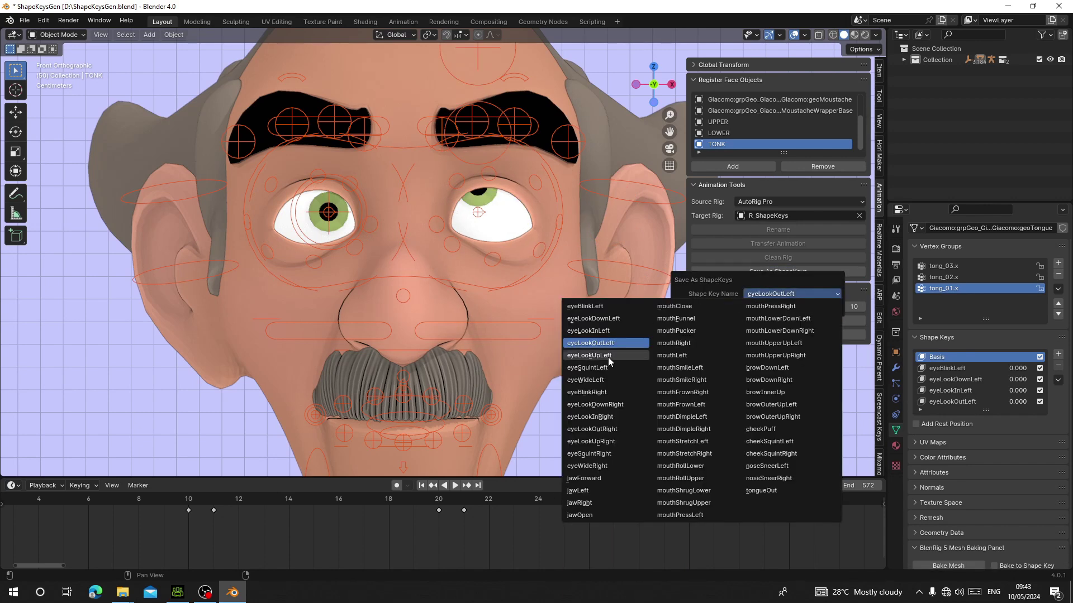
left_click(609, 361)
left_click(738, 310)
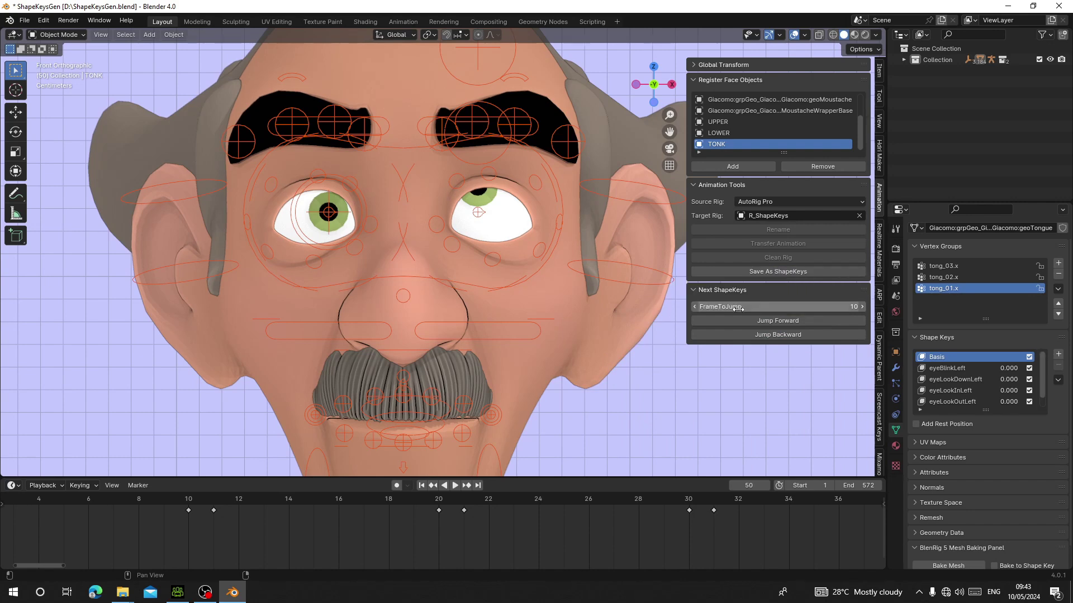
Step: Jump forward to frame 60 and save the pose as the eyeSquintLeft shape key
left_click(745, 321)
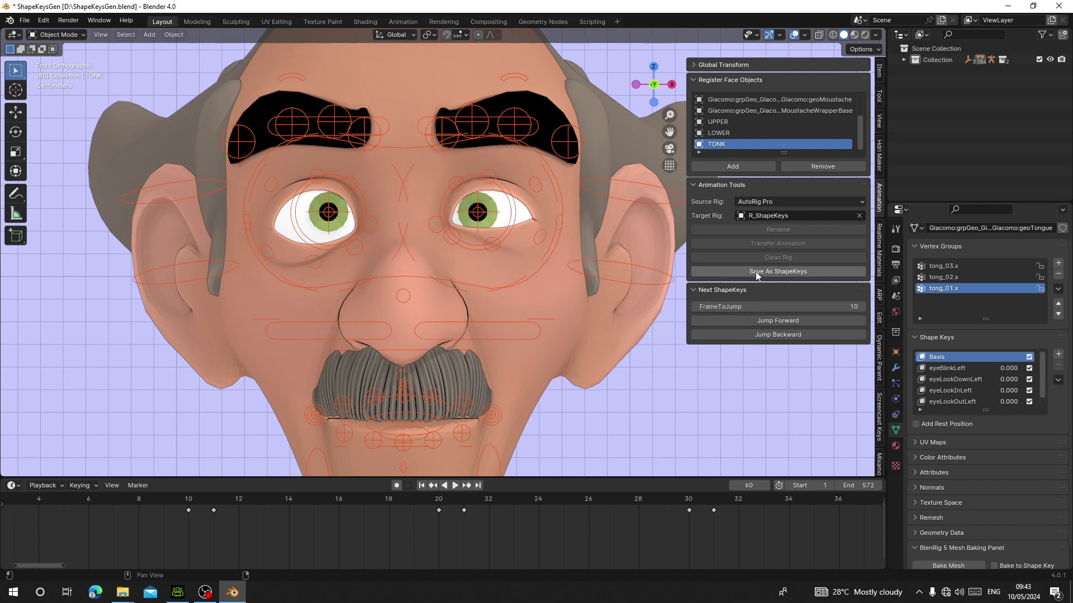
left_click(755, 272)
left_click(756, 290)
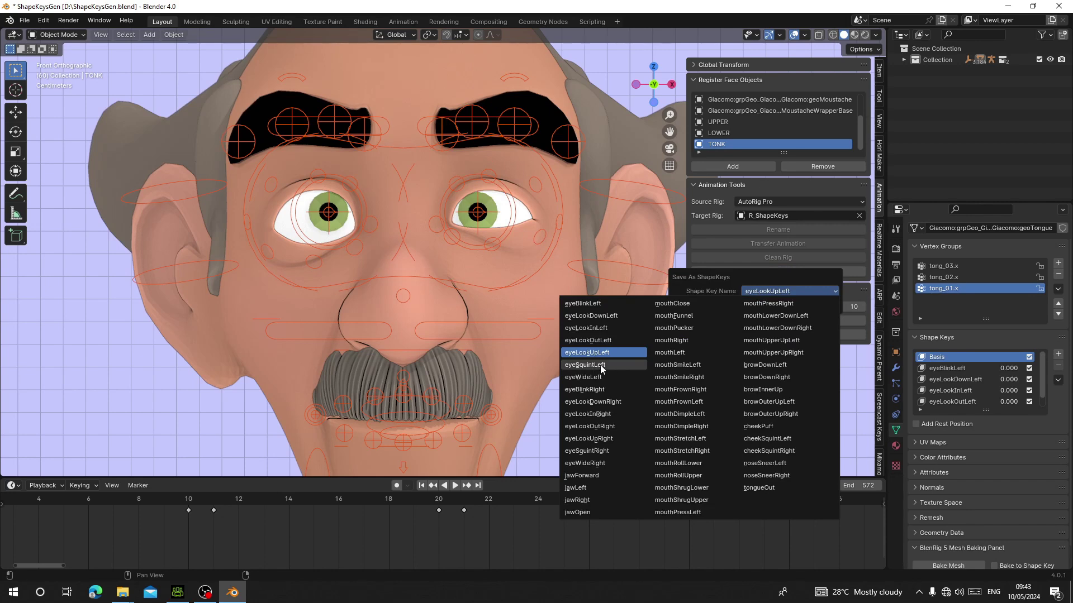
left_click(609, 366)
left_click(776, 305)
Step: Jump forward to frame 70 and save the pose as the eyeWideLeft shape key
left_click(767, 323)
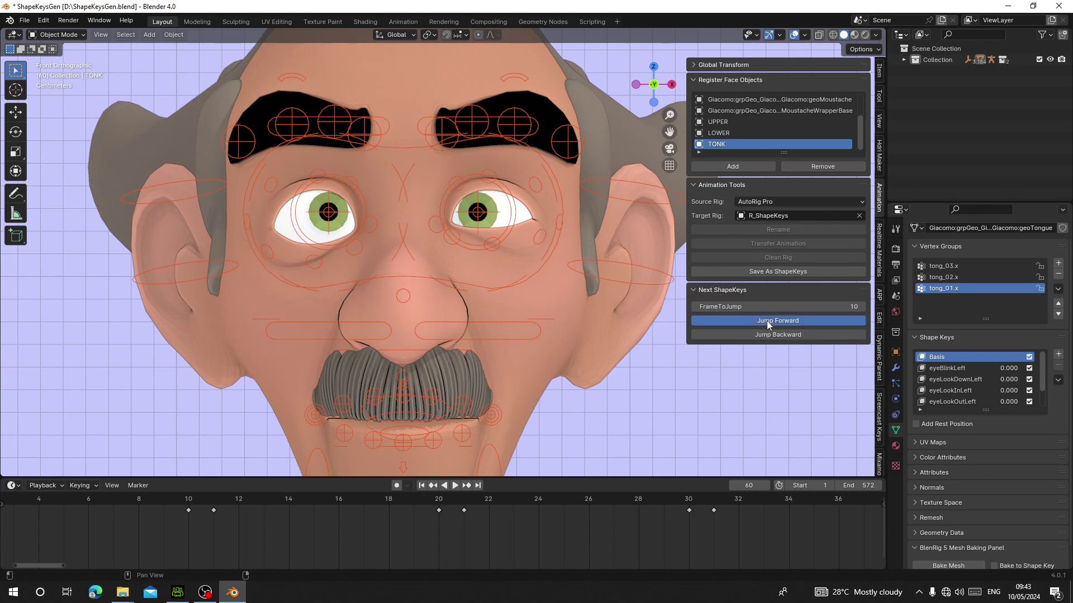
left_click(755, 271)
left_click(756, 290)
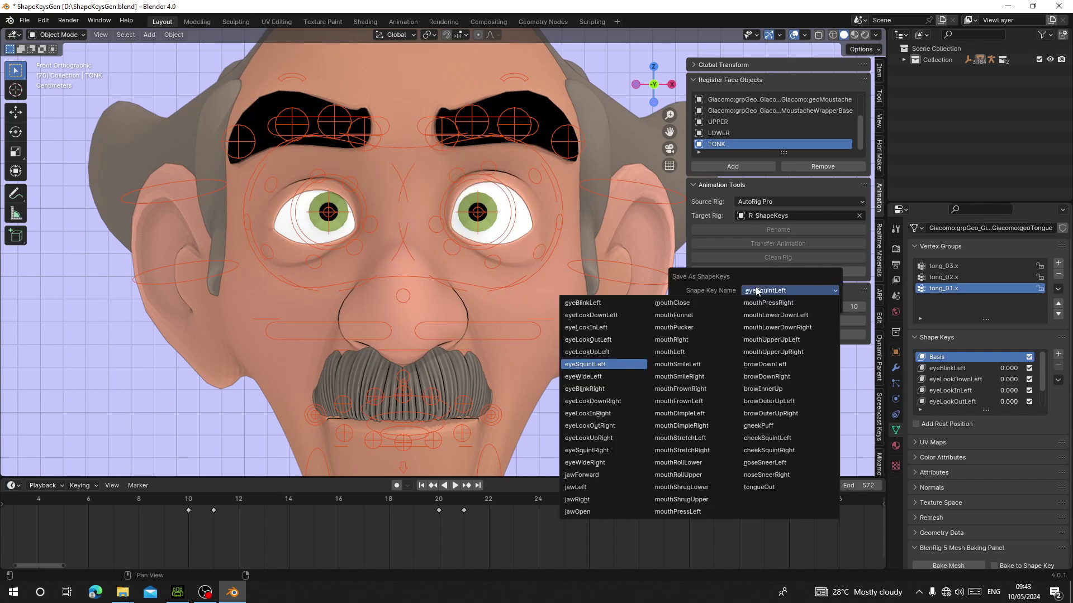
left_click(584, 377)
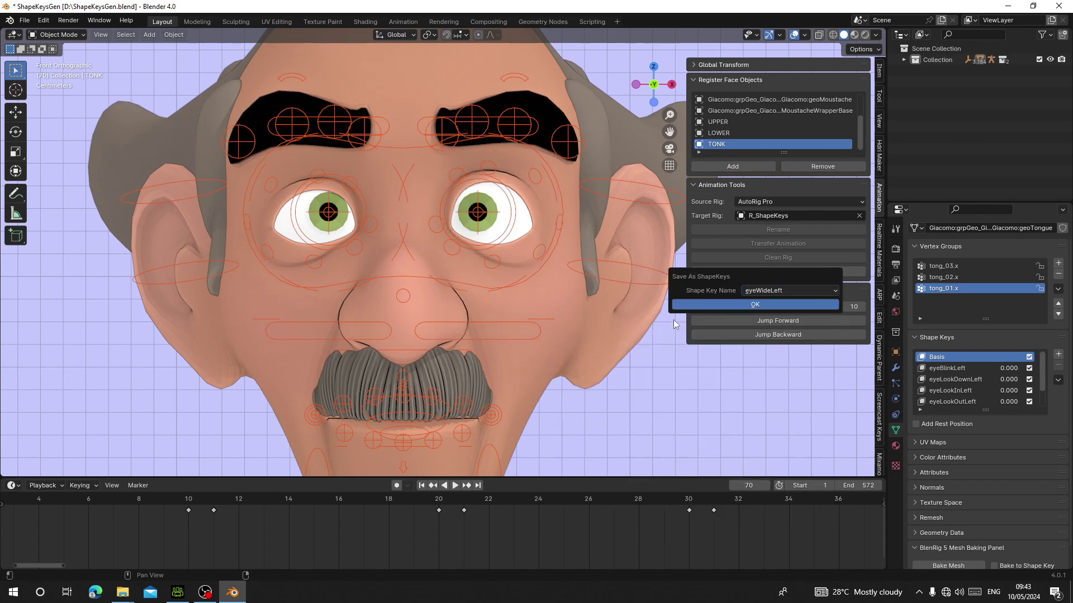
left_click(726, 303)
Step: Jump forward to frame 80 and save the pose as the eyeBlinkRight shape key
left_click(746, 319)
left_click(749, 273)
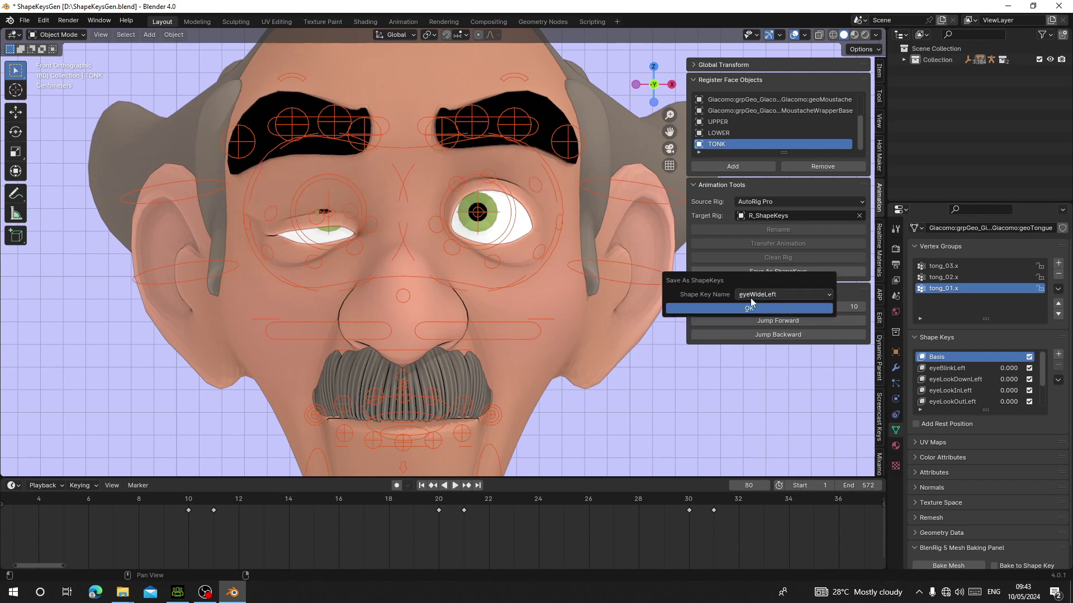
left_click(749, 296)
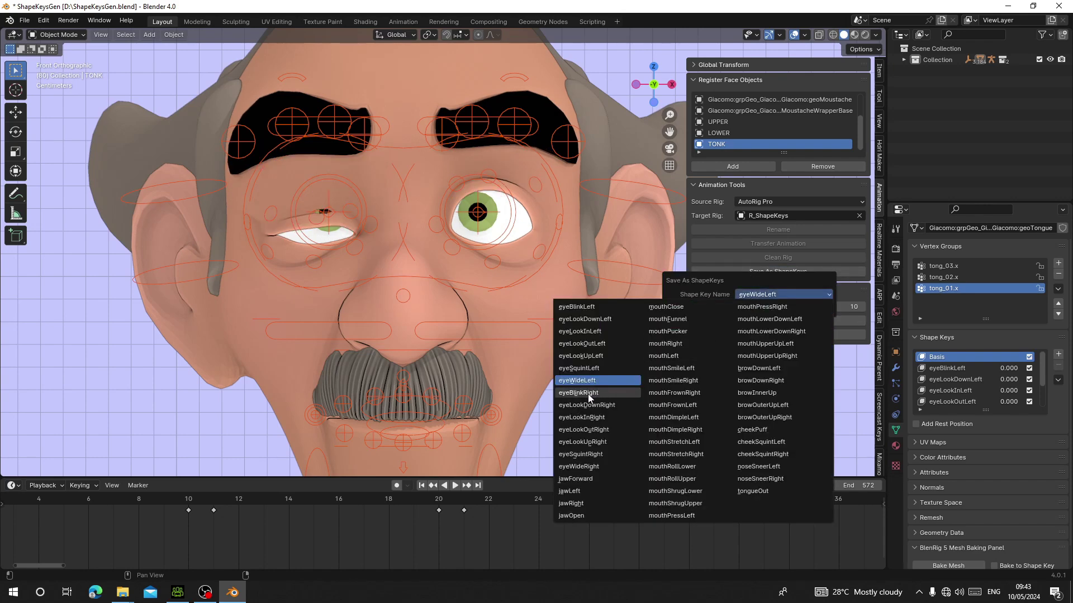
left_click(587, 395)
left_click(745, 309)
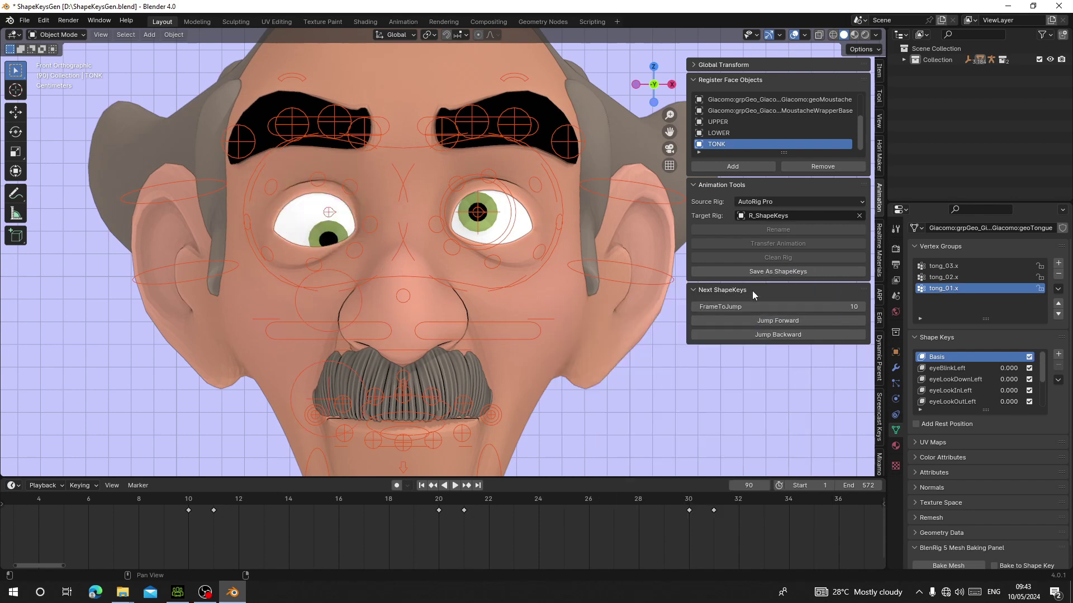
Step: Save the pose at frame 90 as the eyeLookDownRight shape key
left_click(750, 276)
left_click(752, 296)
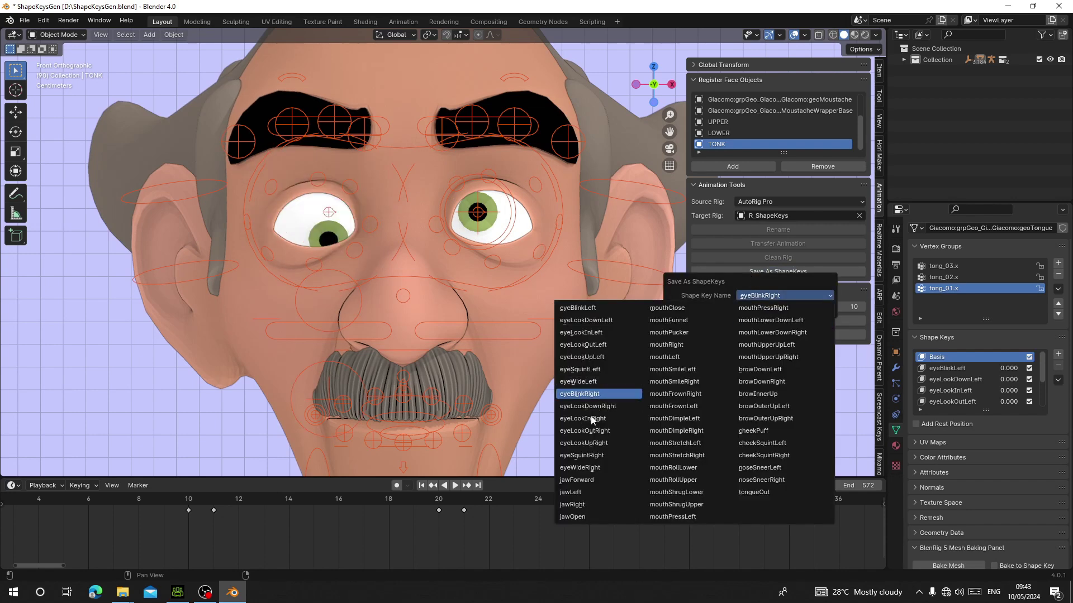
left_click(587, 406)
left_click(739, 308)
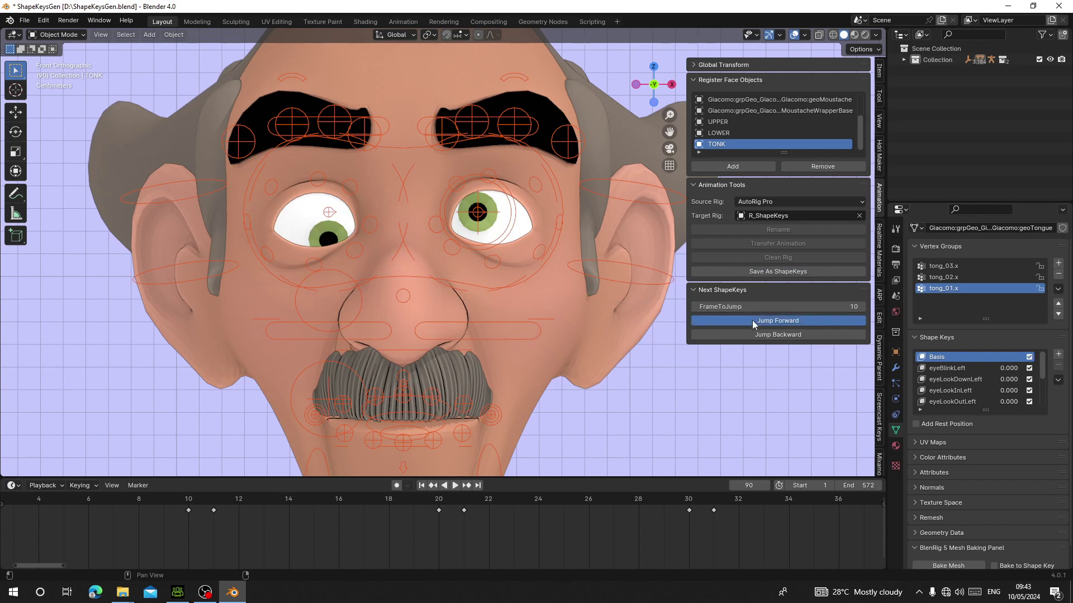
Step: Jump forward to frame 100 and save the pose as the eyeLookInRight shape key
left_click(752, 321)
left_click(748, 274)
left_click(751, 293)
left_click(588, 414)
left_click(726, 309)
Step: Jump forward to frame 110 and save the pose as the eyeLookOutRight shape key
left_click(746, 322)
left_click(750, 273)
left_click(752, 292)
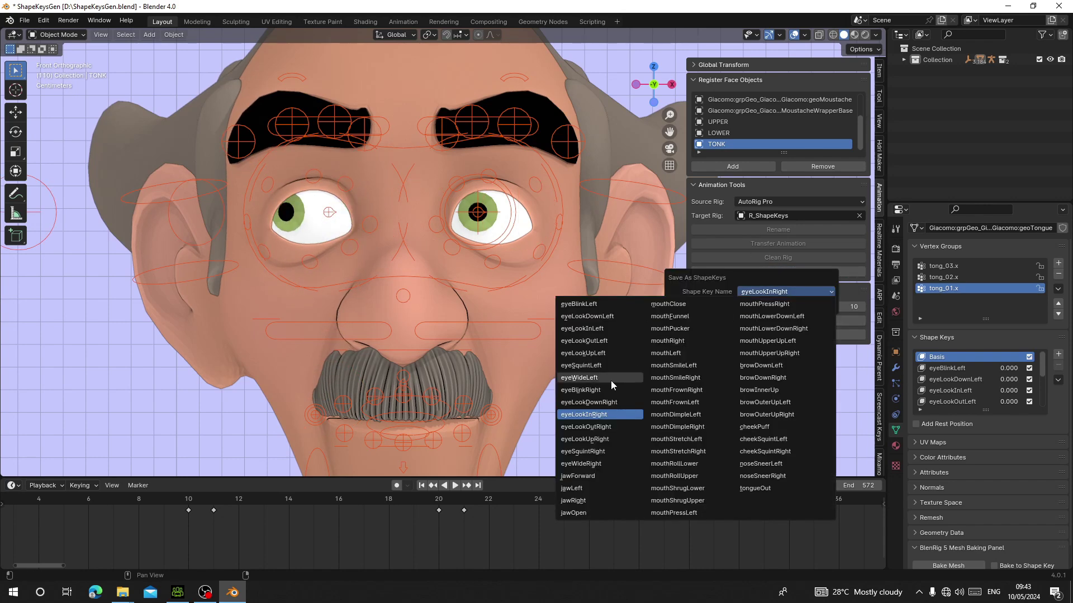
left_click(586, 427)
left_click(715, 308)
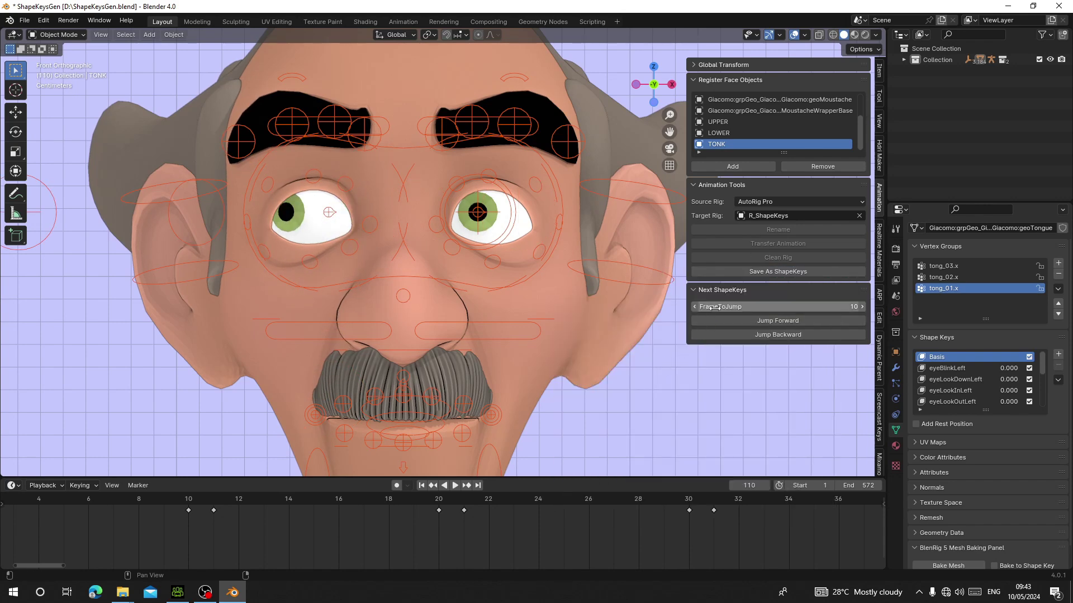